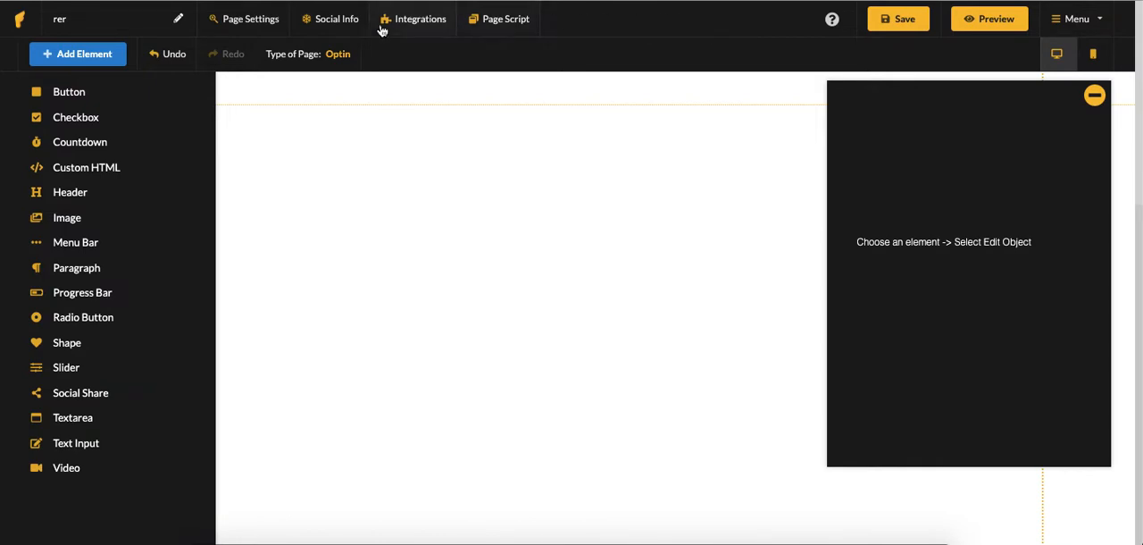
Rename the page to rerwewe and confirm the new name
left_click(178, 22)
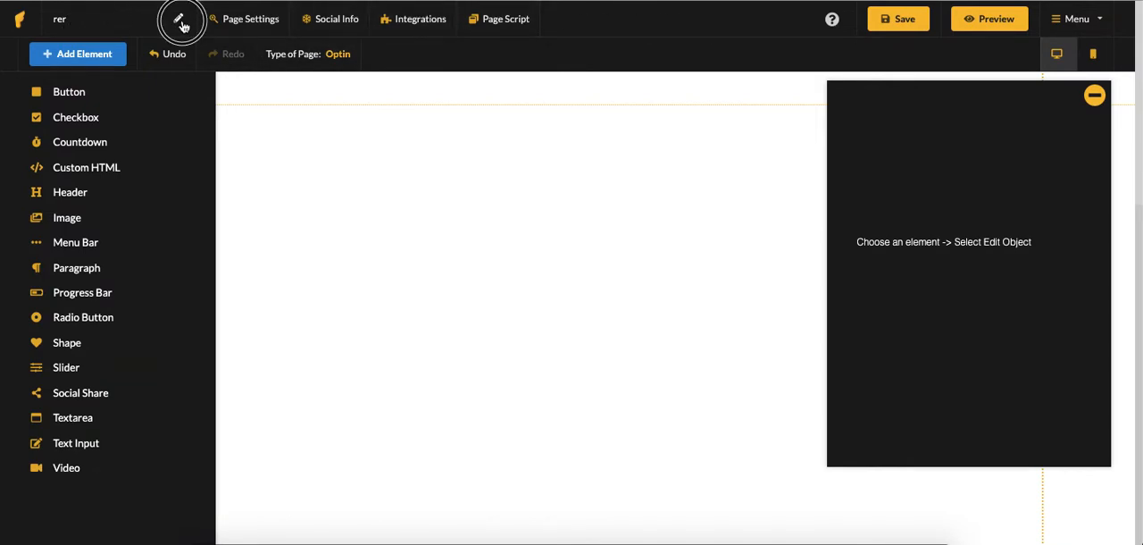
left_click(80, 21)
type("wewe")
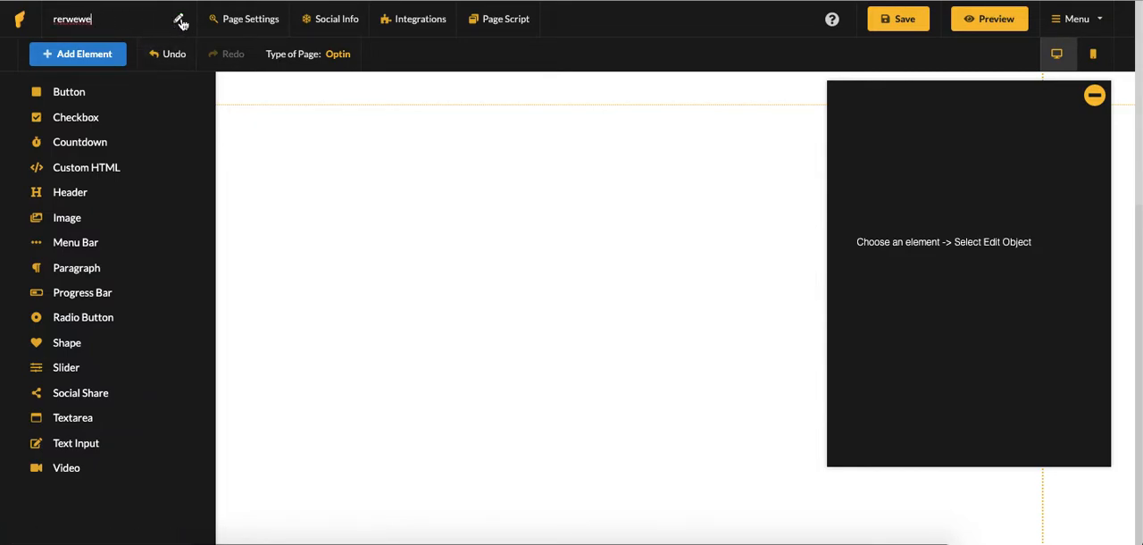
left_click(179, 22)
Review the Page Settings fields, indexing options and referral badge switch, and close the dialog without saving
left_click(256, 23)
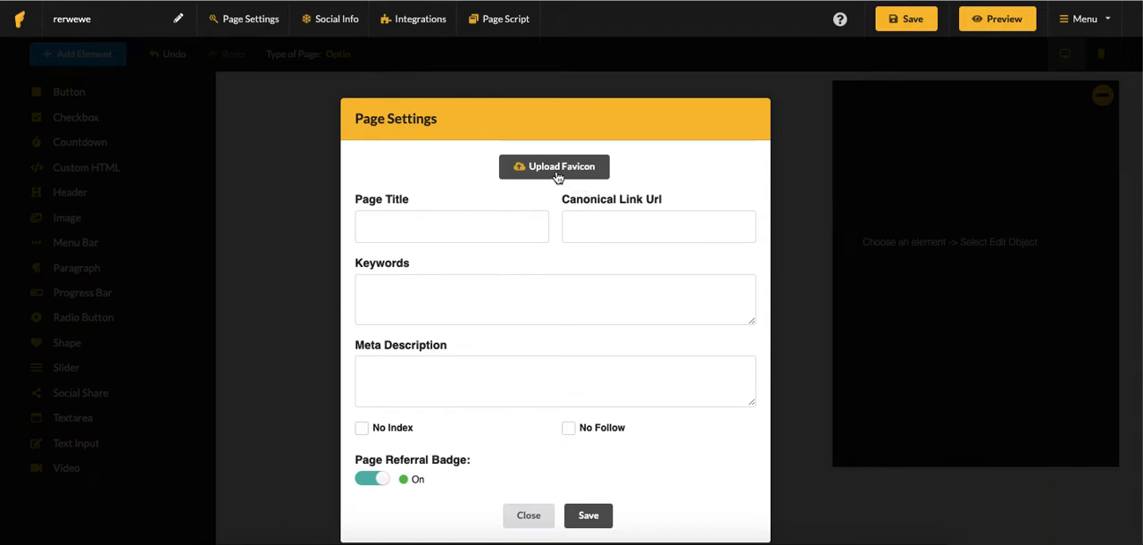
left_click(482, 232)
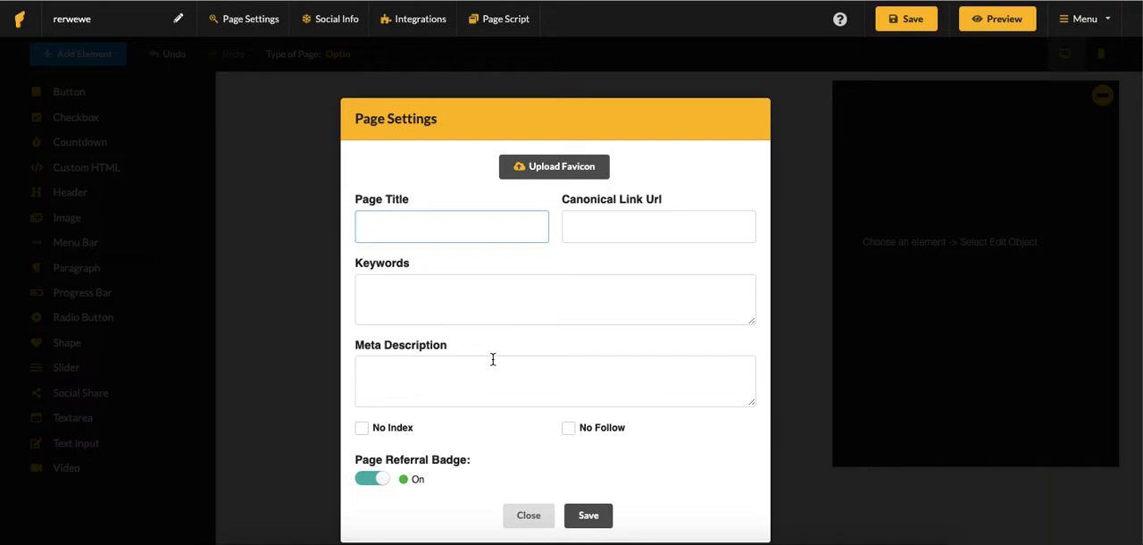
left_click(374, 429)
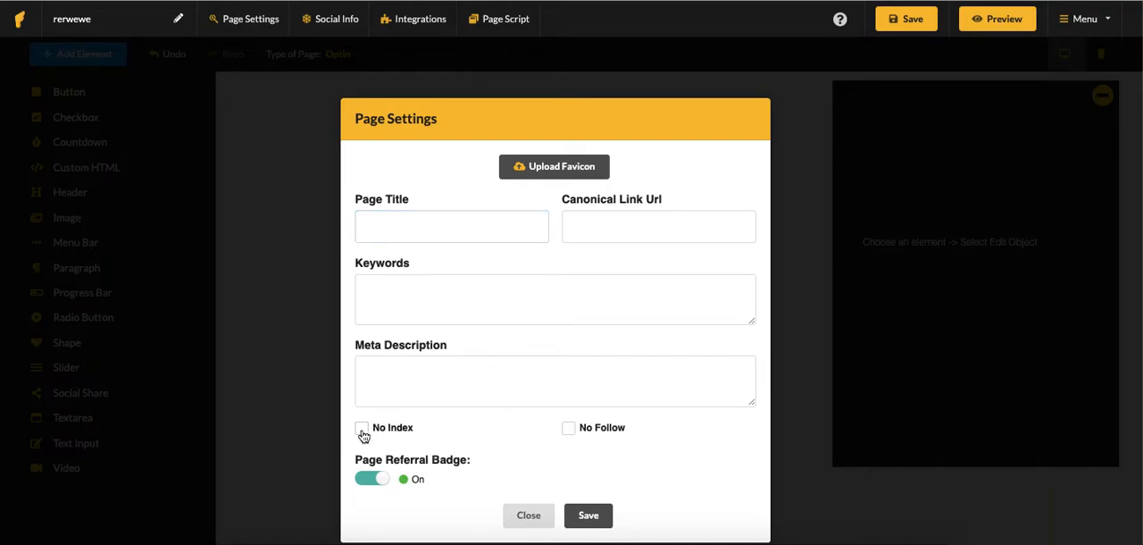
left_click(564, 436)
left_click(370, 483)
left_click(528, 514)
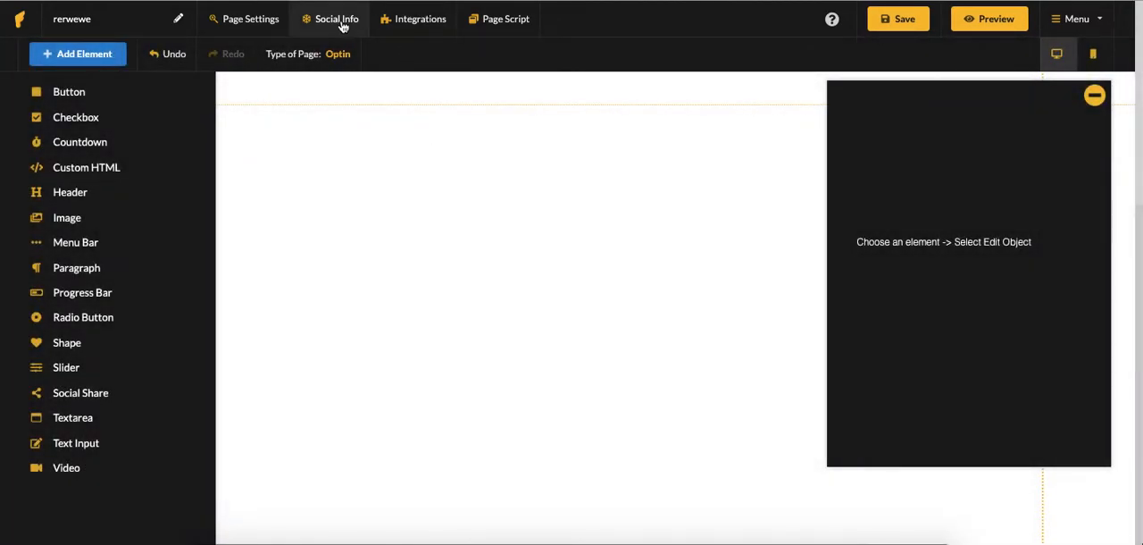
Review the Social Info title, Facebook and LinkedIn, and Twitter description fields, and dismiss the dialog without saving
left_click(342, 22)
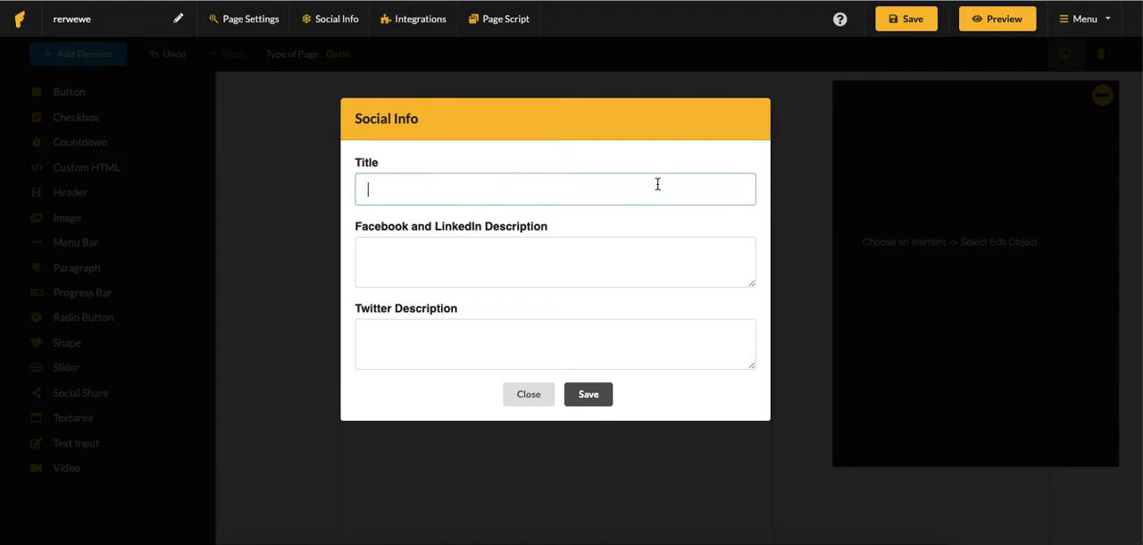
left_click(454, 264)
left_click(467, 327)
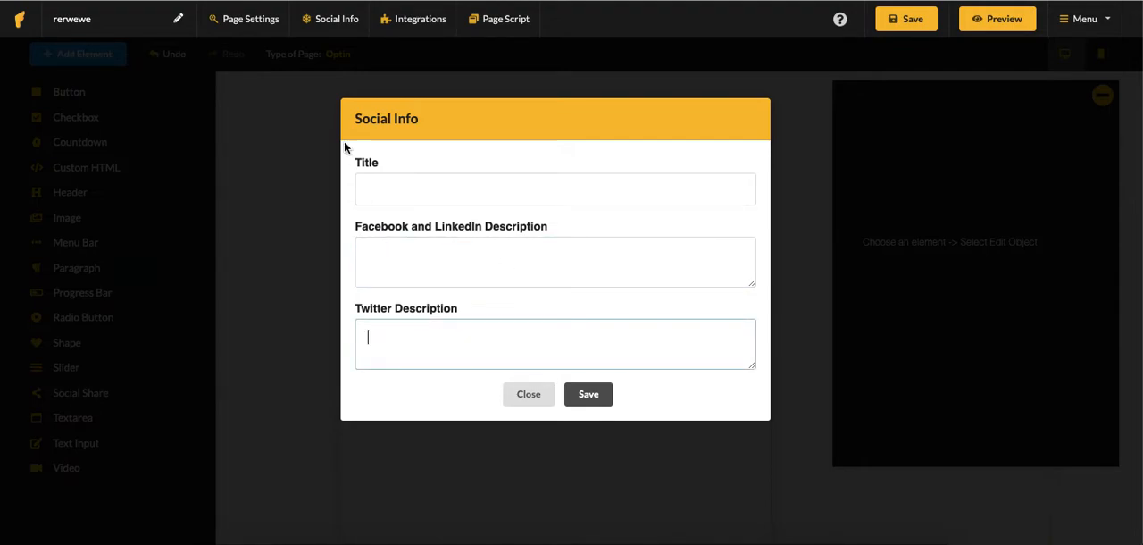
left_click(304, 97)
Look at the app integrations and the header, body and footer page script fields, closing both dialogs without changes
left_click(402, 23)
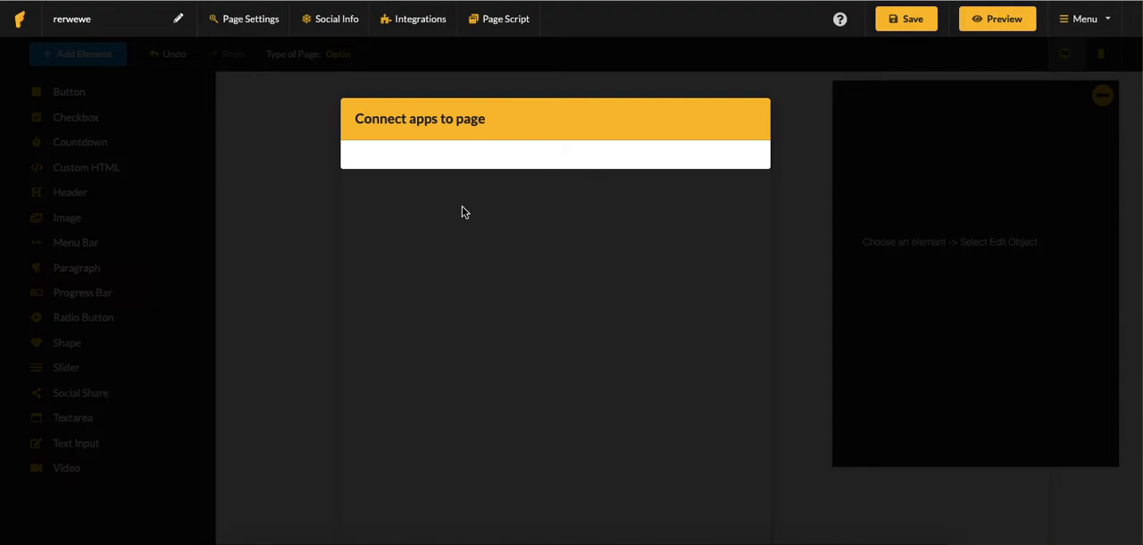
left_click(324, 75)
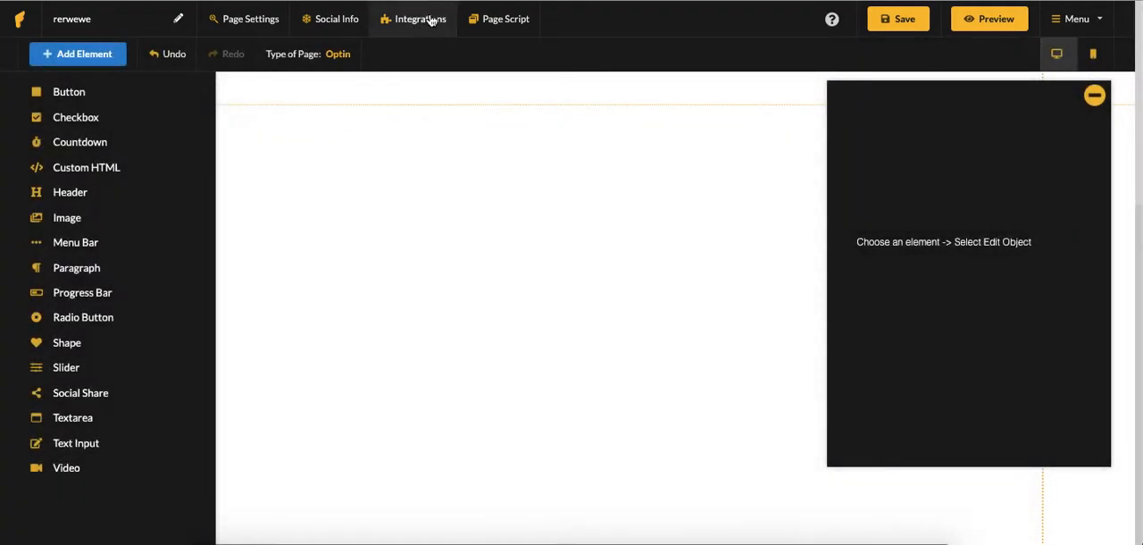
left_click(513, 26)
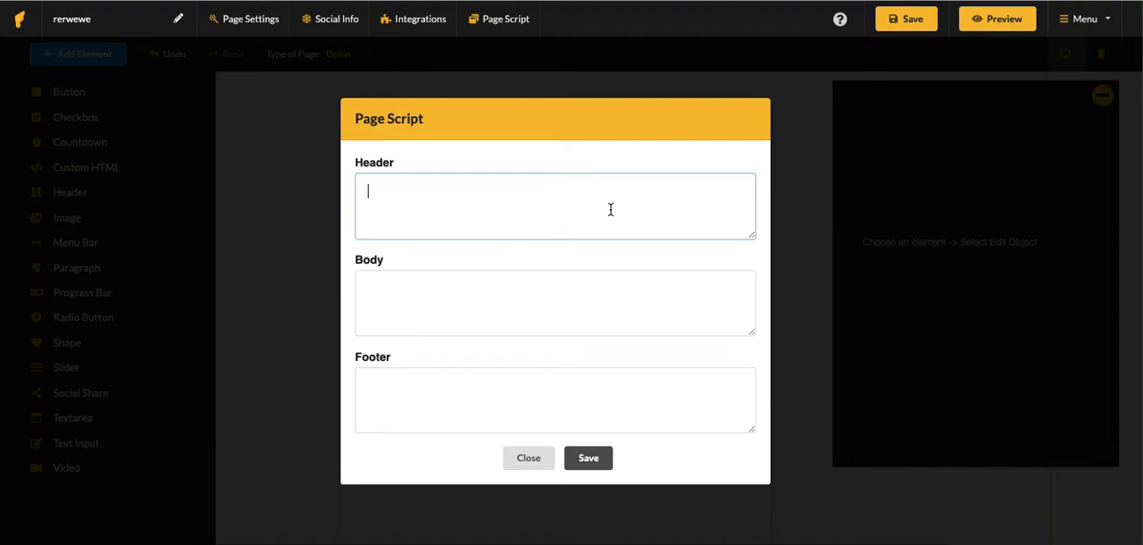
left_click(496, 297)
left_click(492, 408)
left_click(550, 461)
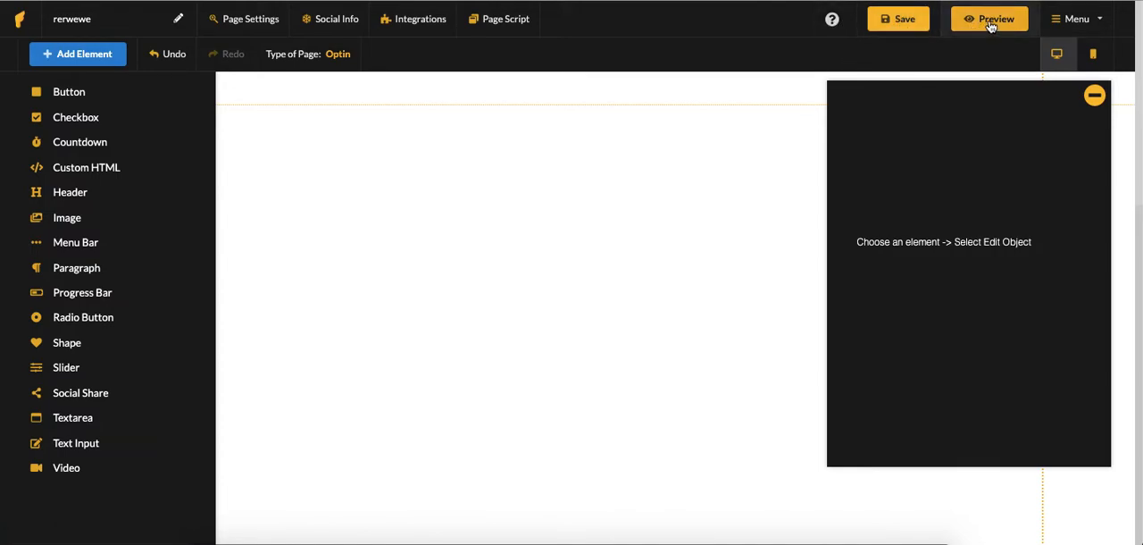
View the page canvas in the mobile layout and return to the desktop layout
left_click(1091, 23)
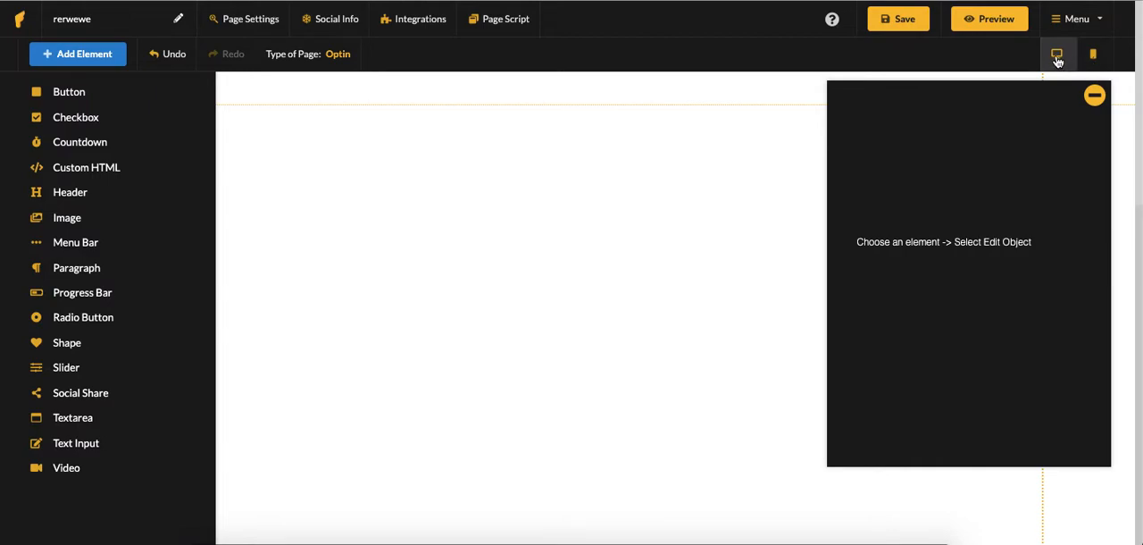
left_click(1092, 58)
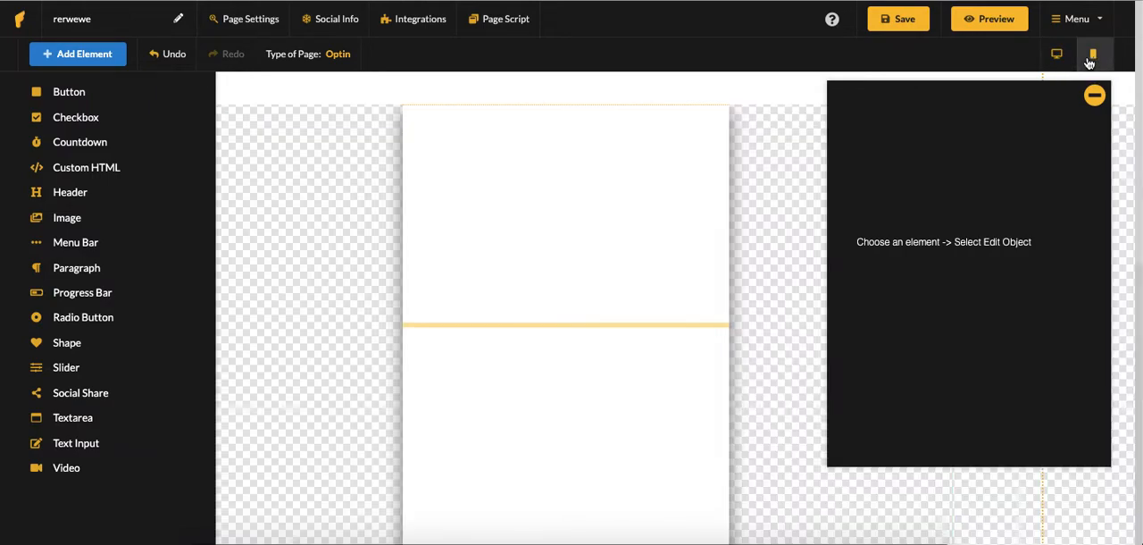
left_click(1060, 57)
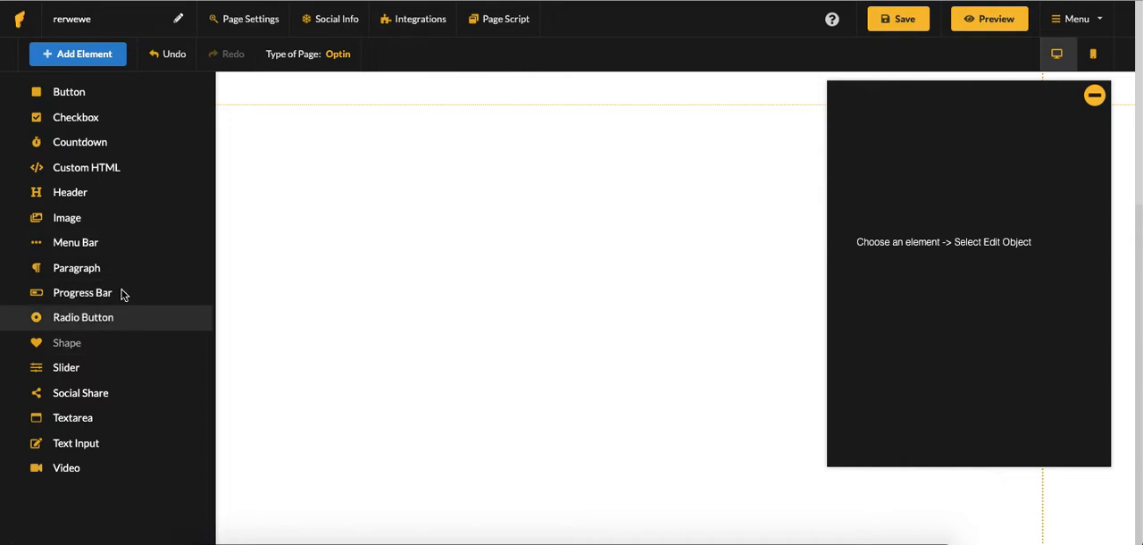
Reposition the style manager slightly lower over the canvas, and hide and restore both it and the element list
left_click(83, 54)
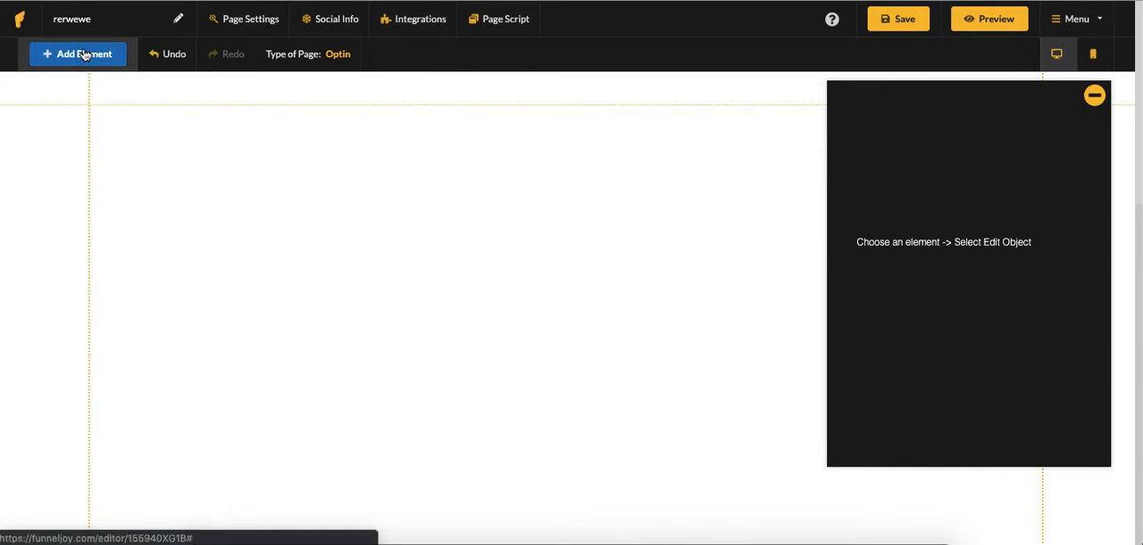
left_click(84, 54)
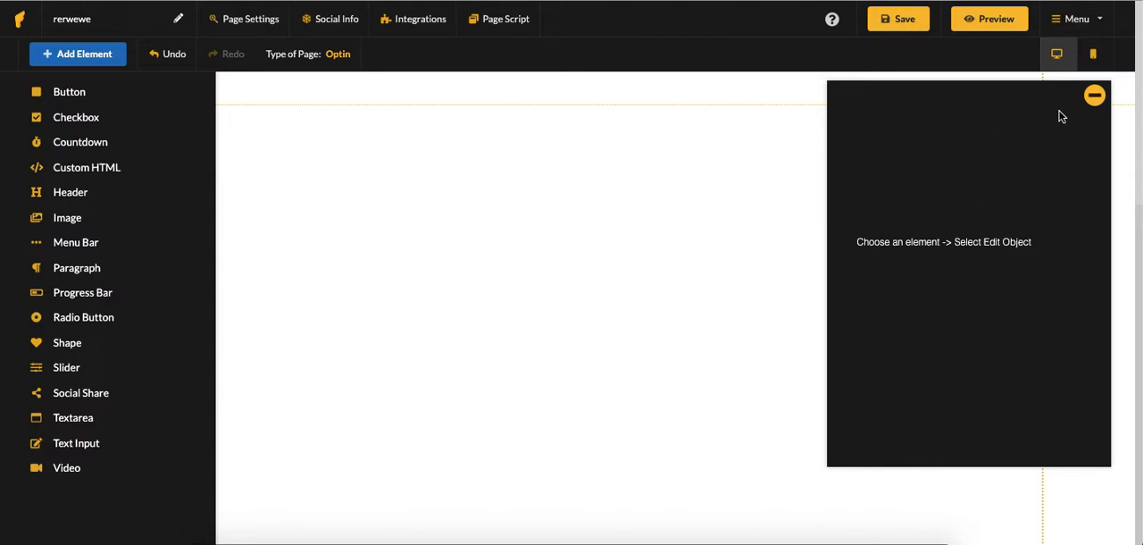
left_click_drag(929, 109, 951, 132)
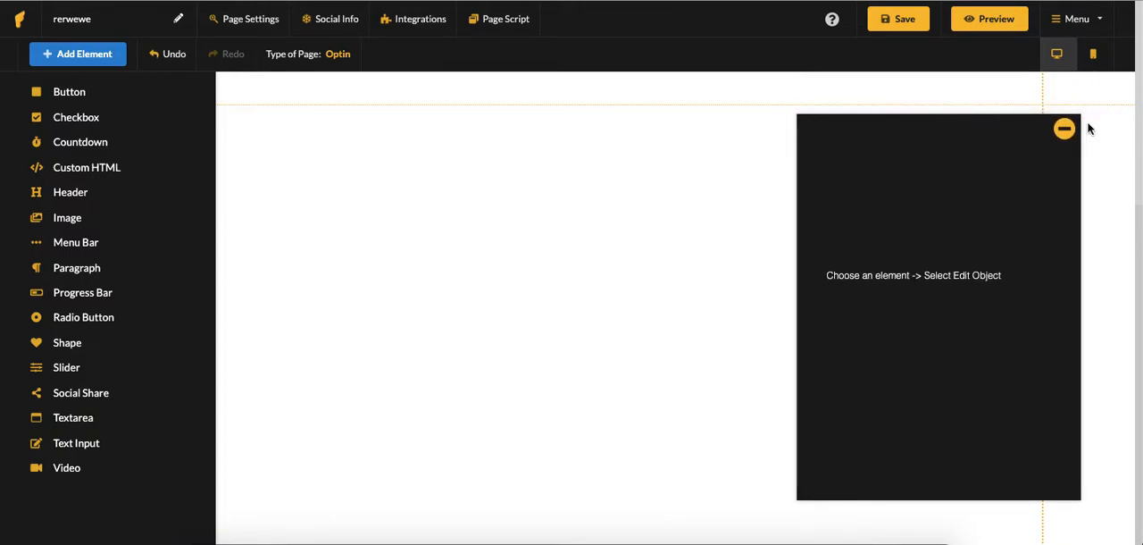
left_click(1065, 130)
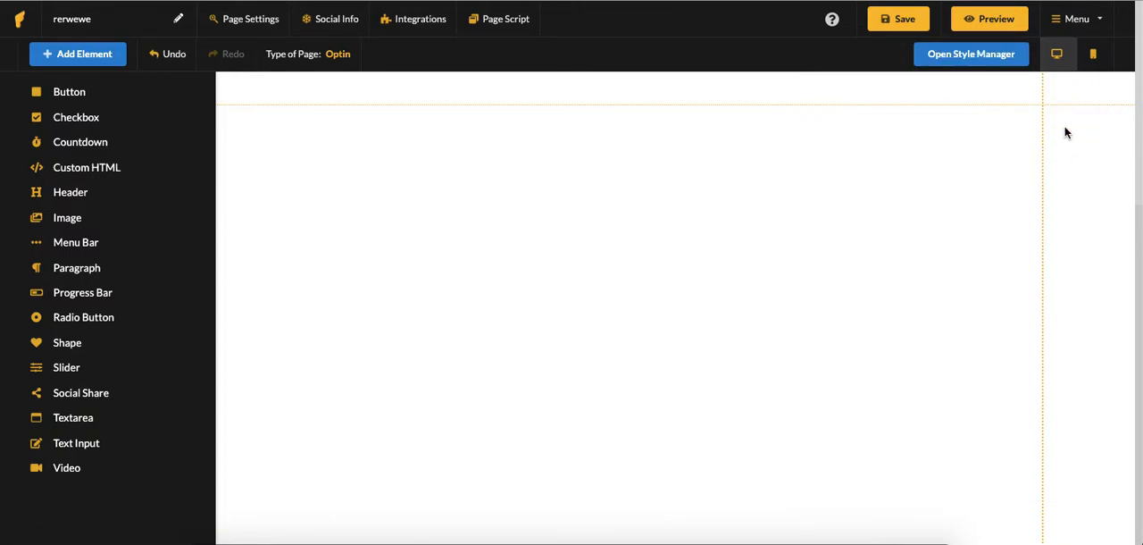
left_click(95, 57)
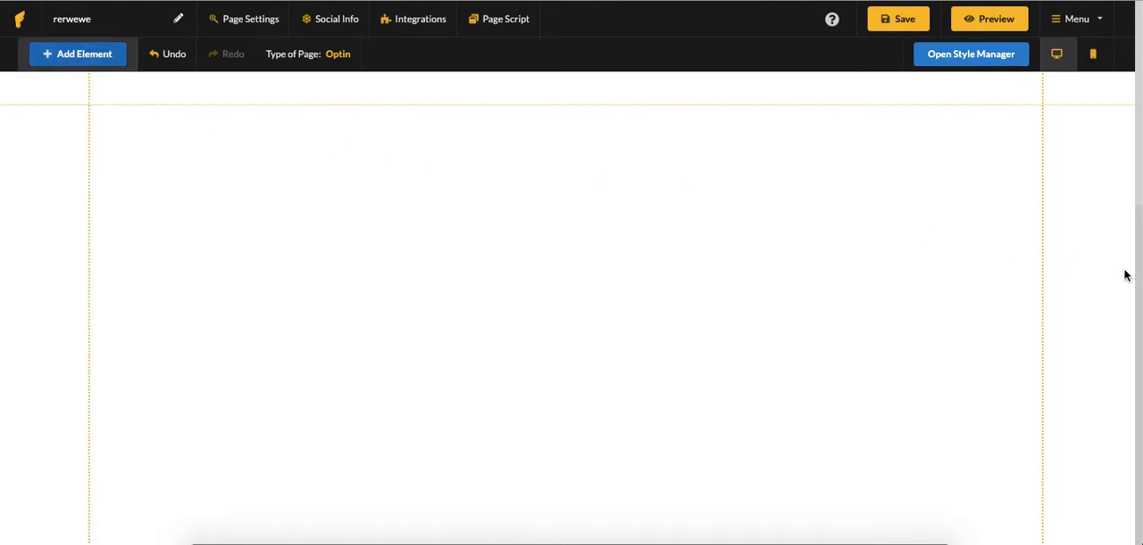
left_click(971, 56)
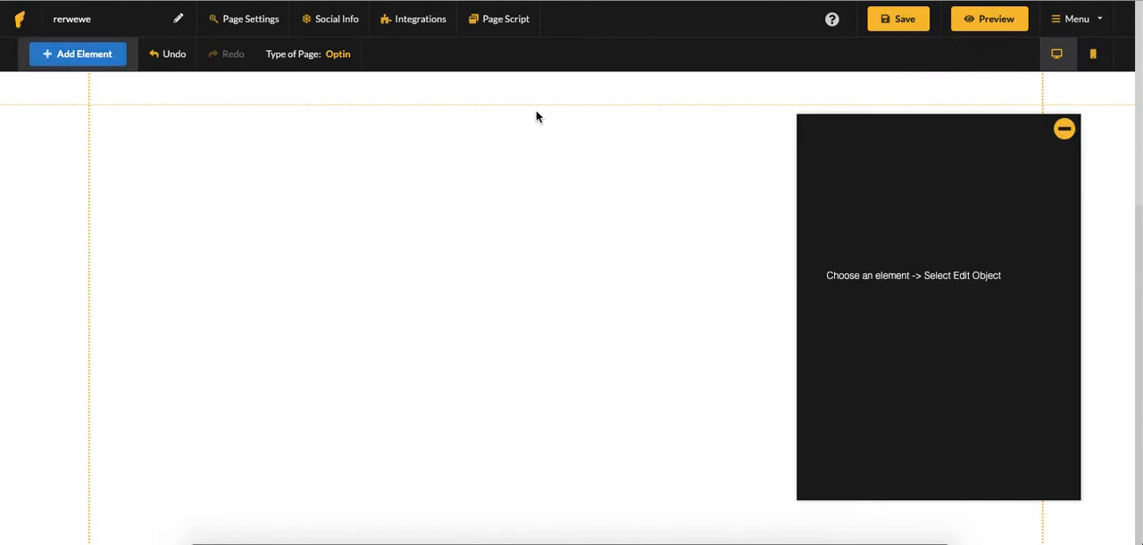
left_click(92, 55)
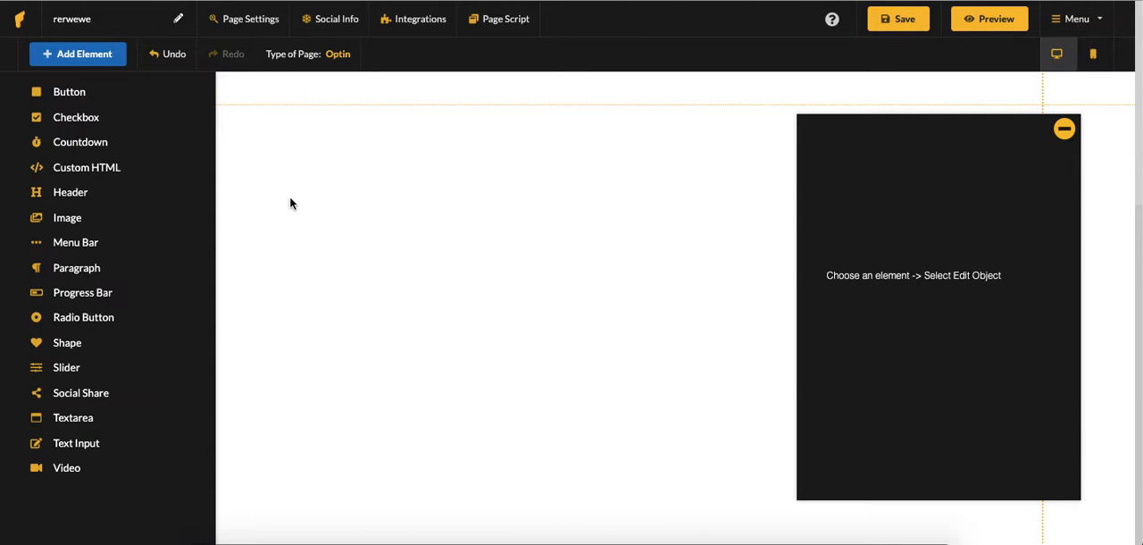
Open the first block's background settings and examine the block boundaries and the image, colour, gradient and overlay options
left_click(451, 227)
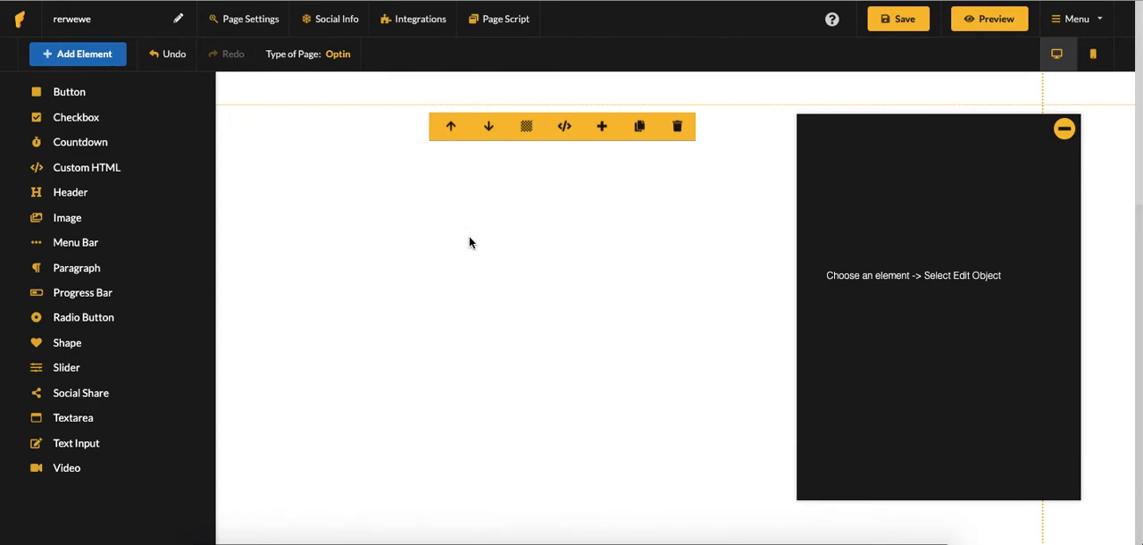
left_click(528, 131)
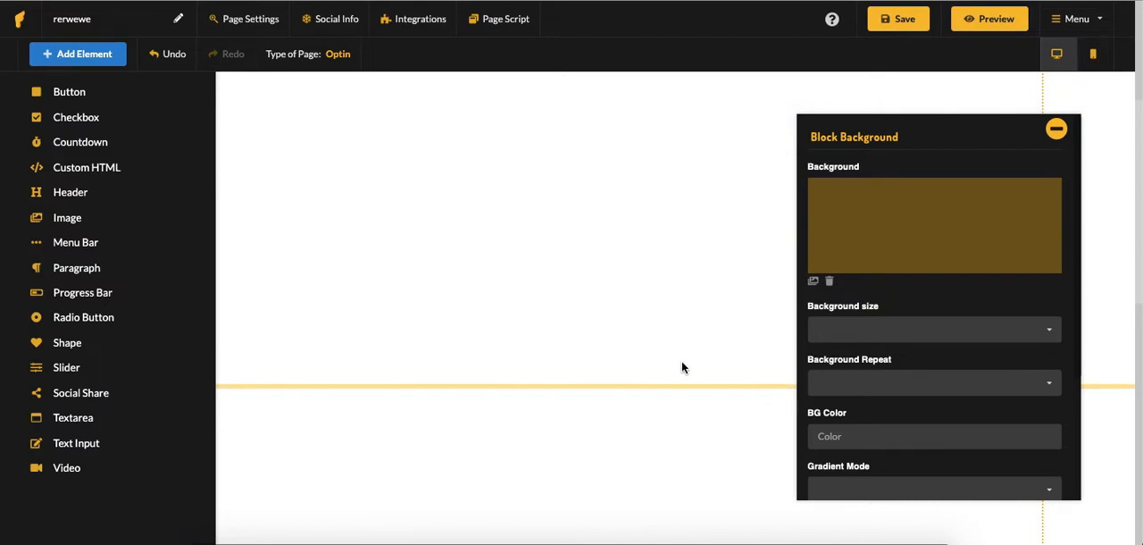
scroll(672, 336, "up", 2)
scroll(673, 336, "down", 1)
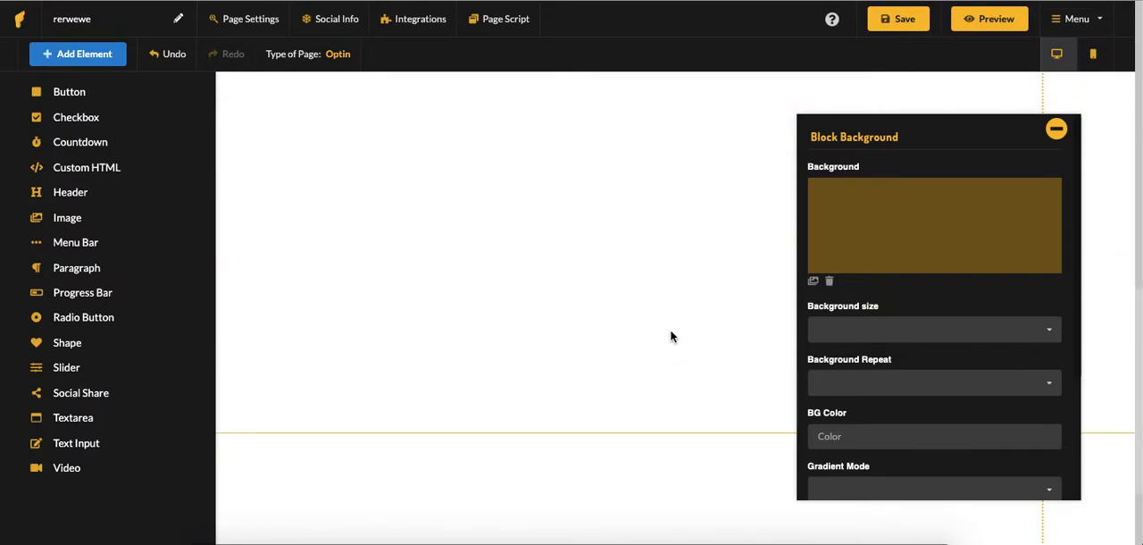
scroll(696, 429, "down", 3)
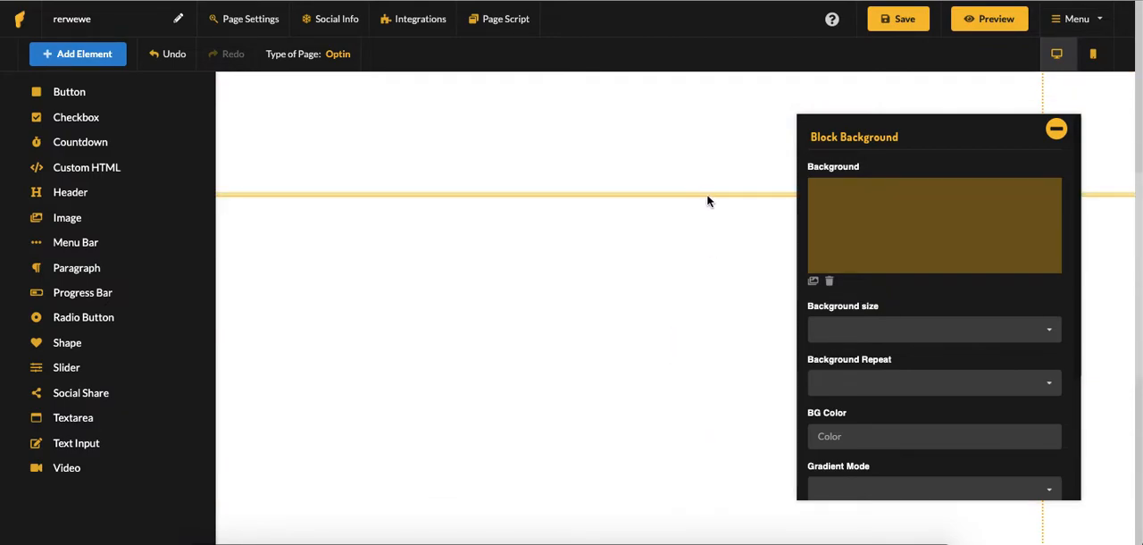
scroll(672, 291, "up", 2)
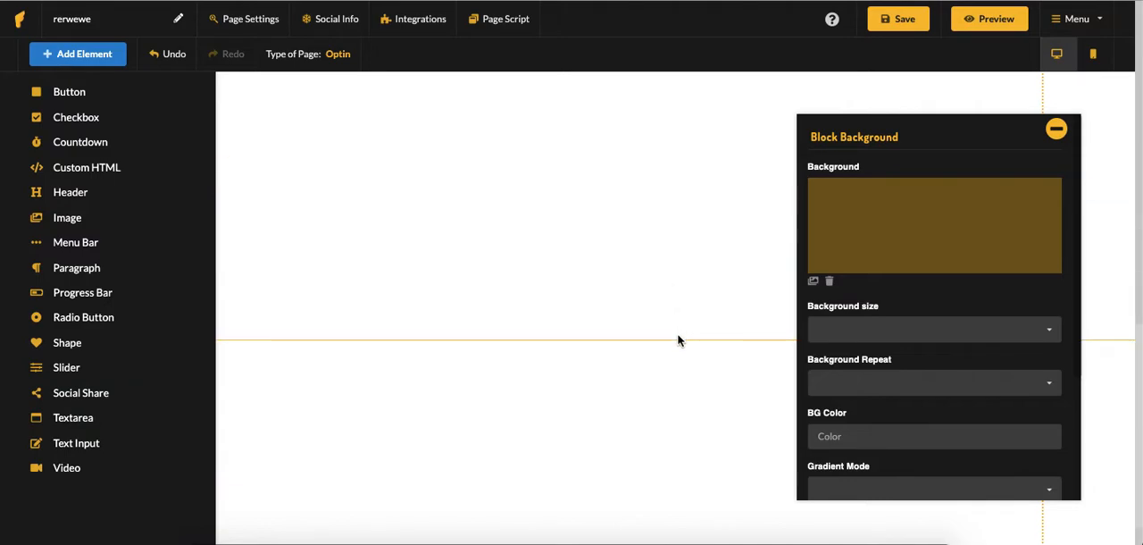
scroll(677, 295, "down", 3)
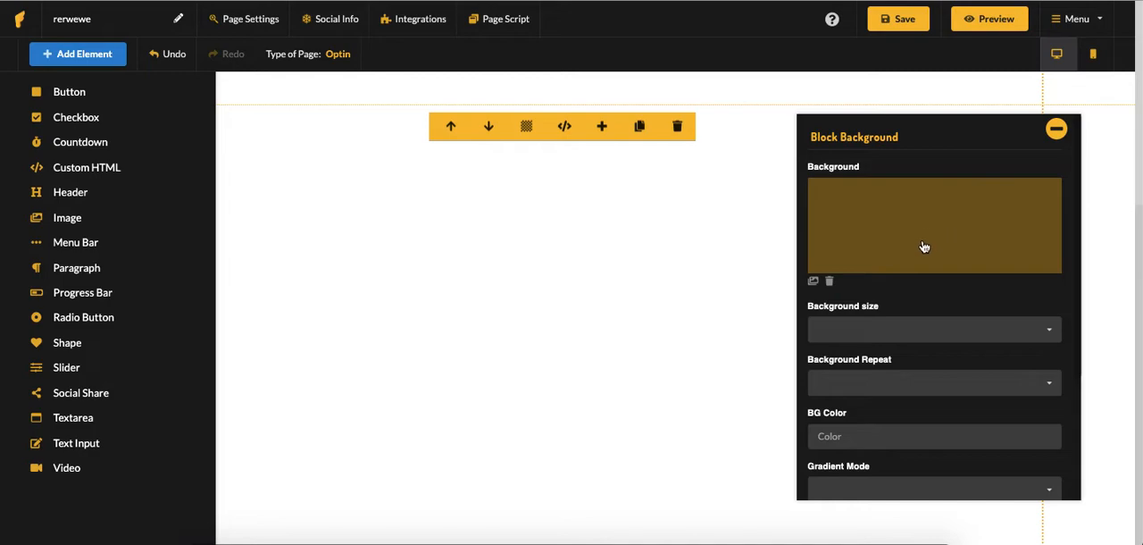
scroll(945, 247, "down", 1)
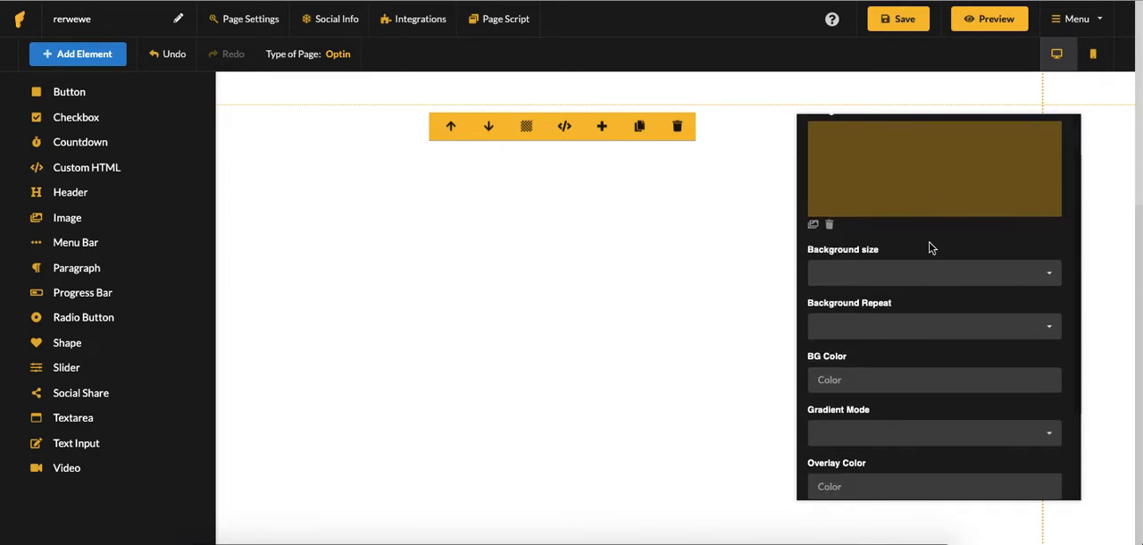
scroll(929, 266, "down", 2)
scroll(926, 263, "down", 1)
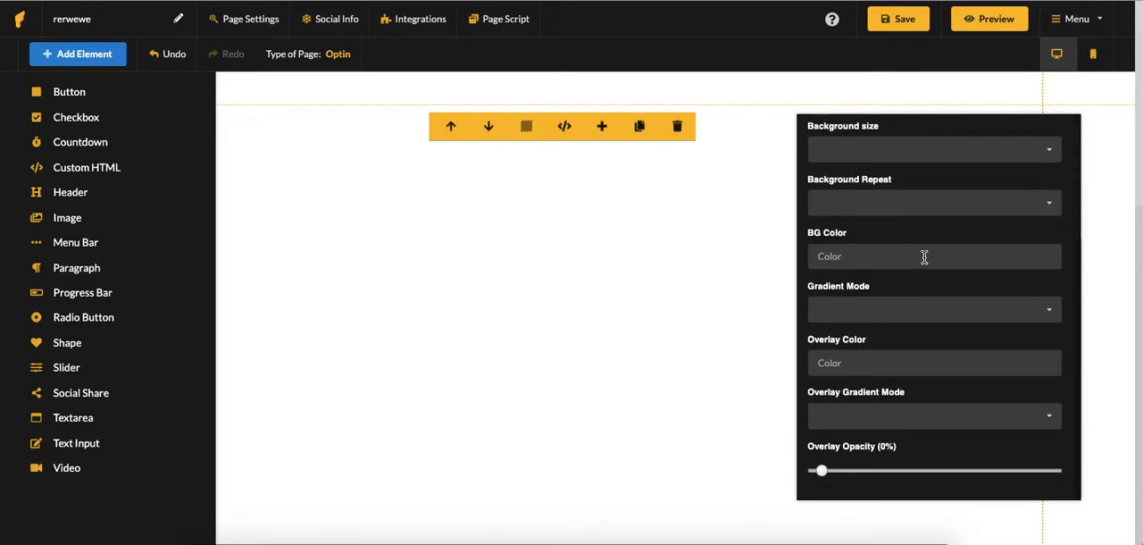
scroll(926, 259, "up", 1)
scroll(927, 259, "up", 4)
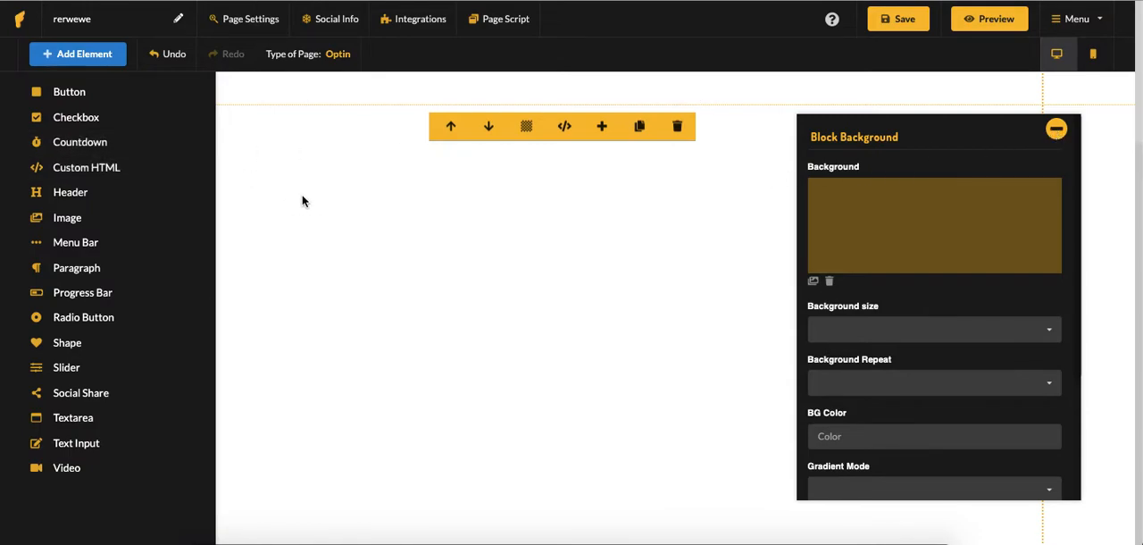
Add a button element to the first block and position it near the block's top centre
left_click(388, 188)
left_click(71, 94)
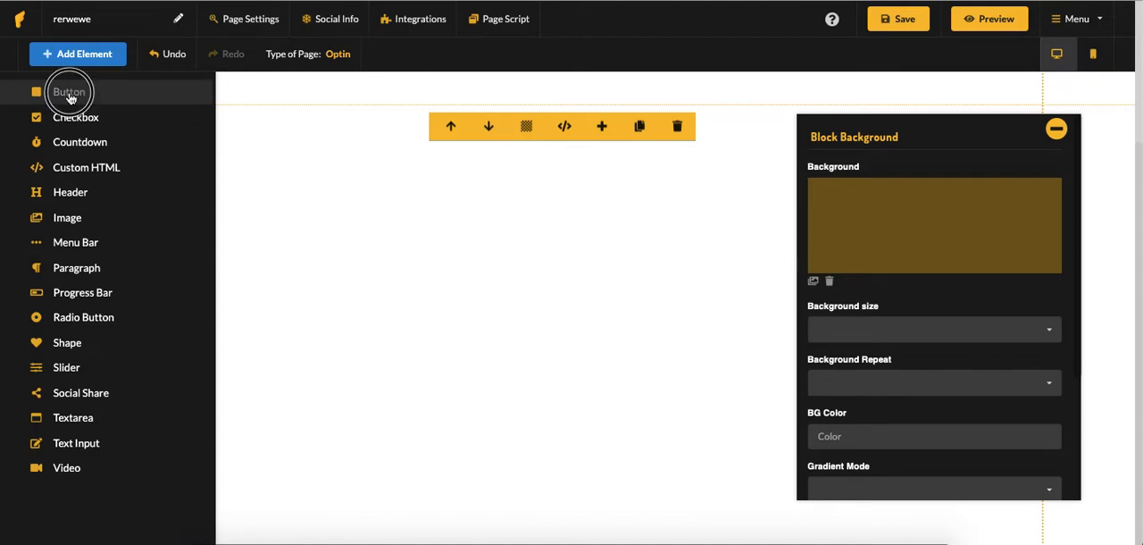
left_click_drag(537, 234, 547, 132)
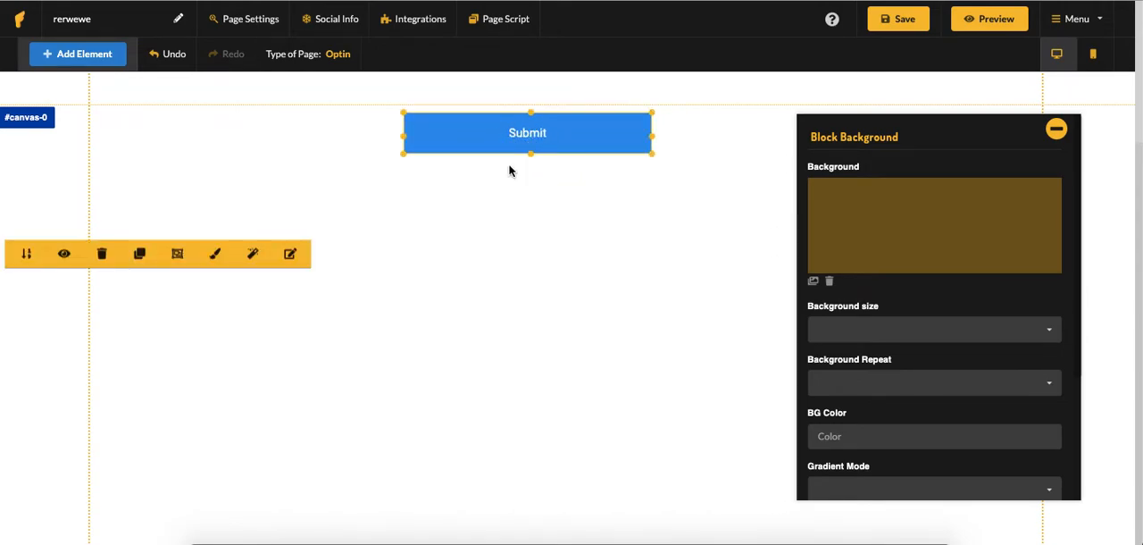
left_click(545, 236)
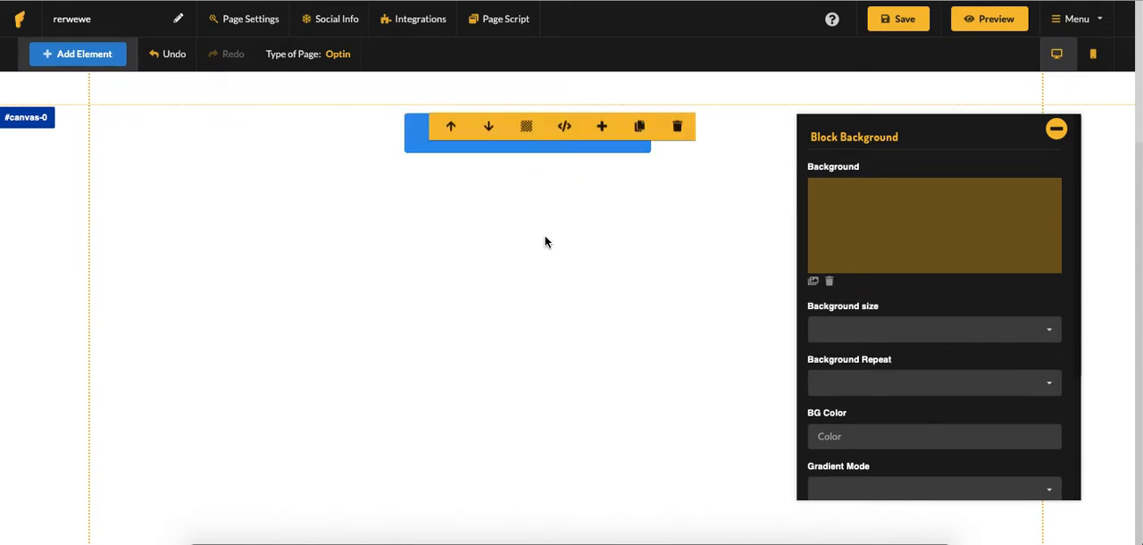
Select the Submit button and examine its object tools, preset button styles and animation options
left_click(413, 145)
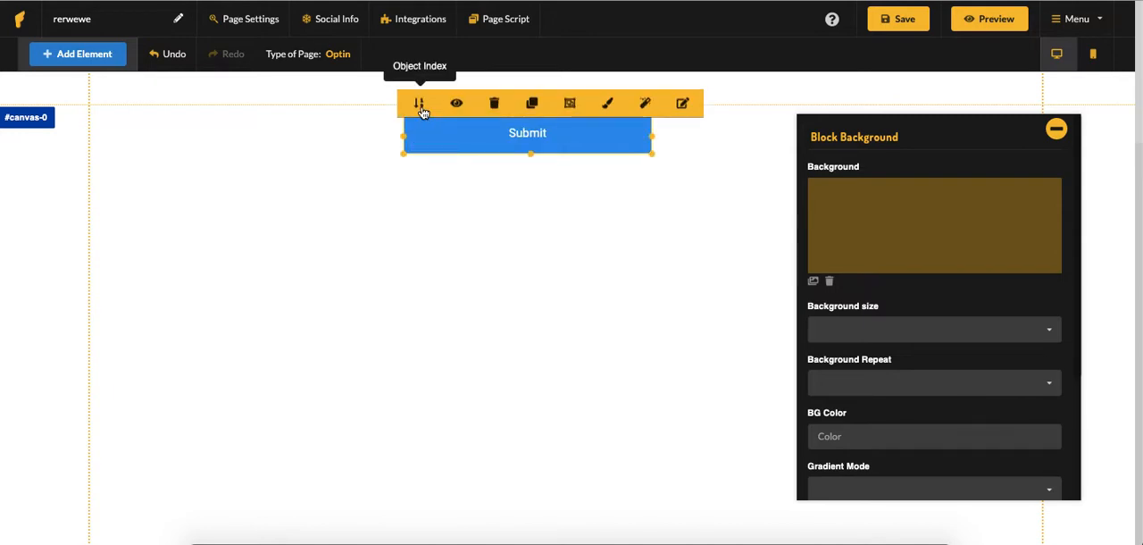
left_click(495, 211)
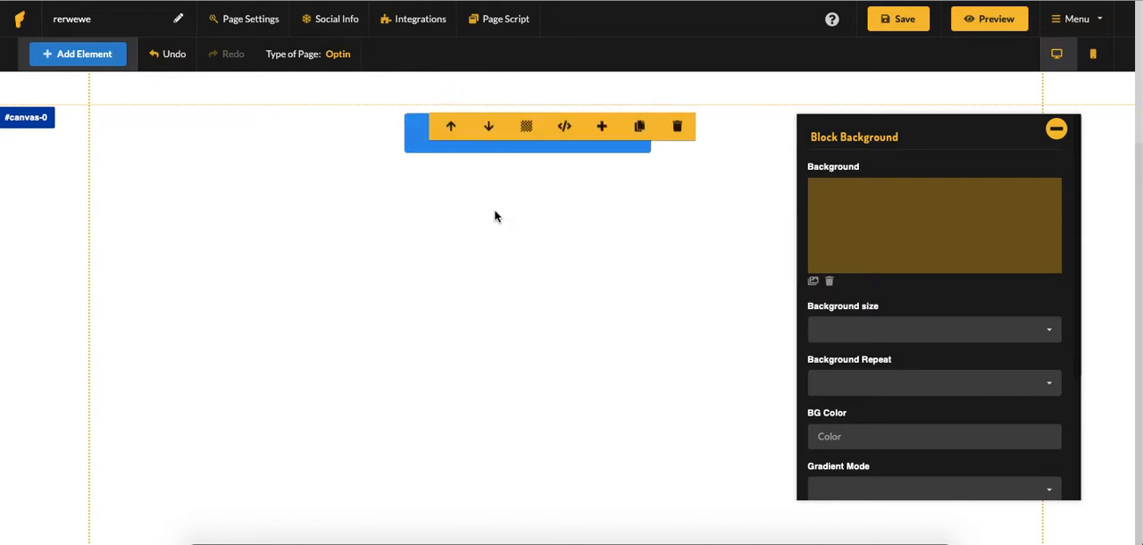
left_click(412, 138)
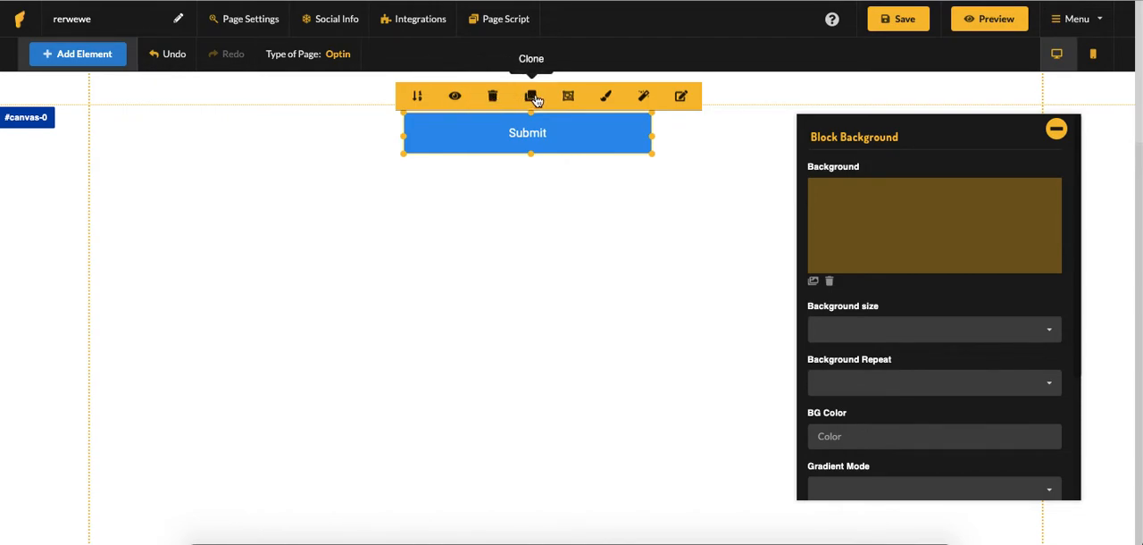
left_click(607, 98)
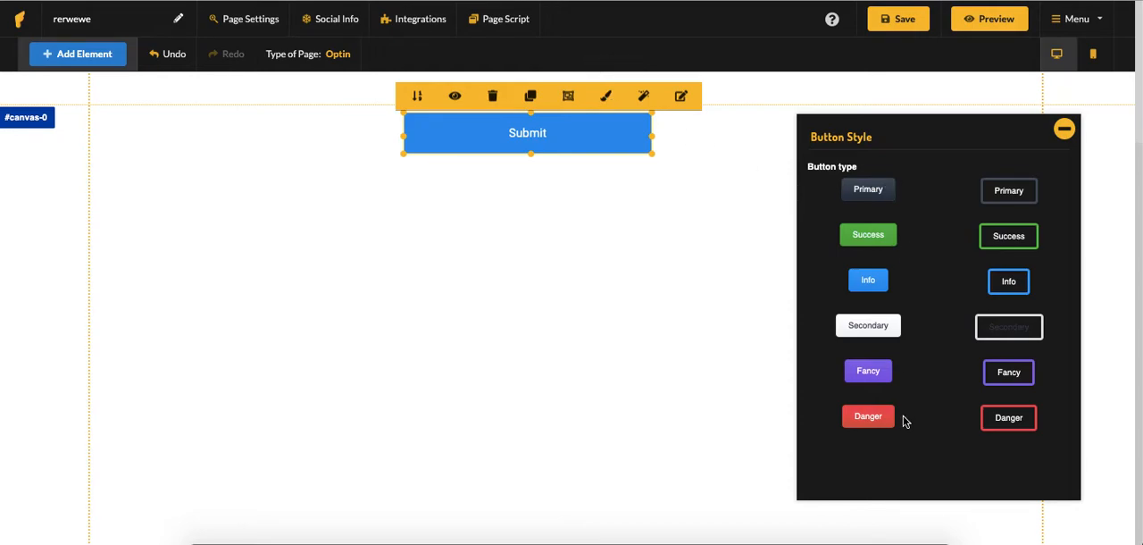
left_click(642, 100)
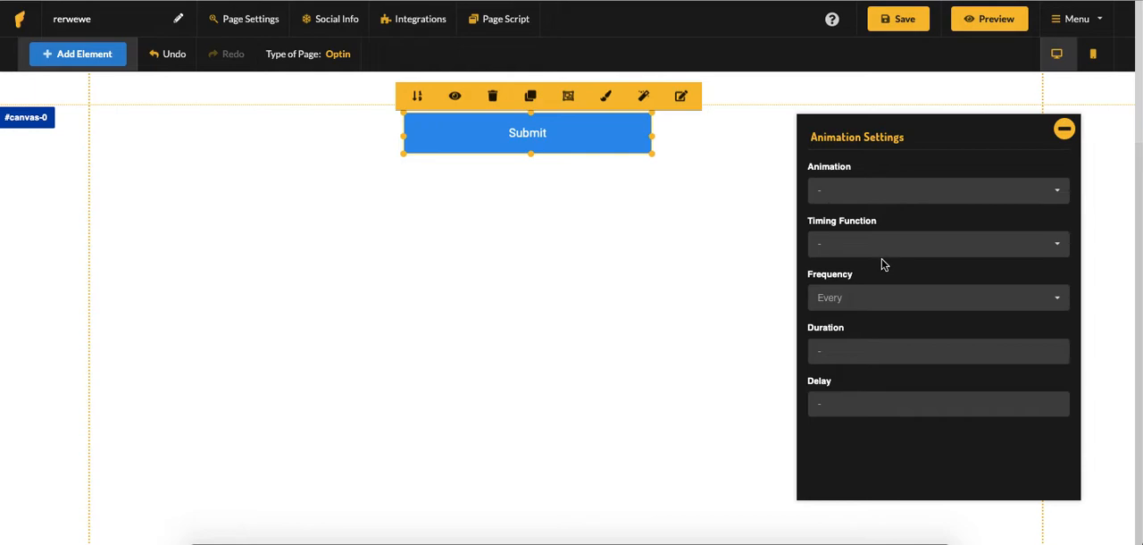
Open the Submit button's edit settings and examine the mode, form action, label, colour, border, shadow and font options
left_click(680, 97)
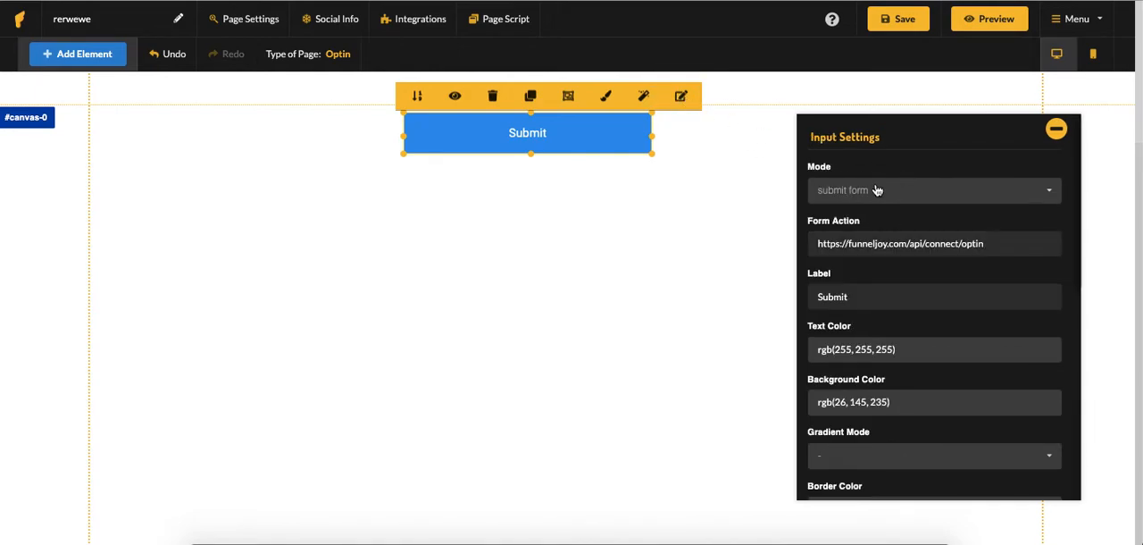
left_click(950, 190)
left_click(962, 173)
scroll(942, 237, "down", 1)
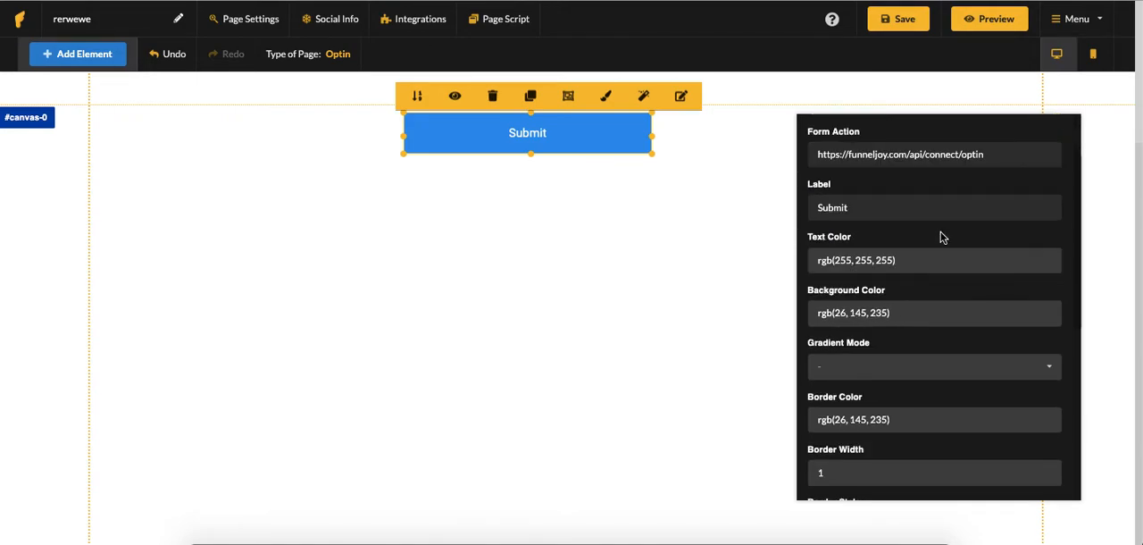
scroll(943, 204, "up", 1)
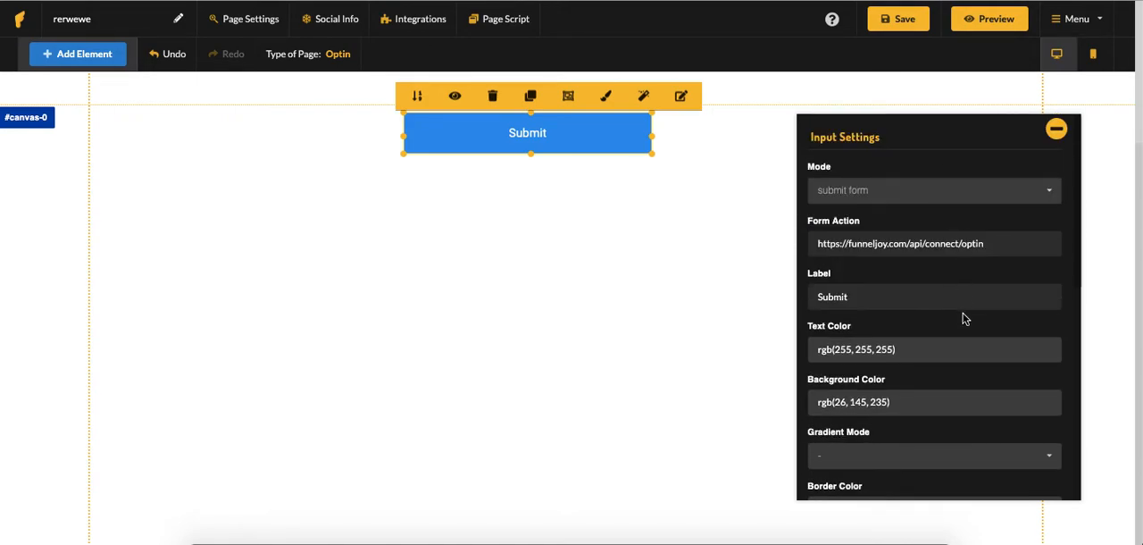
scroll(976, 250, "down", 1)
scroll(976, 250, "up", 1)
left_click(986, 241)
left_click(979, 216)
scroll(887, 218, "down", 1)
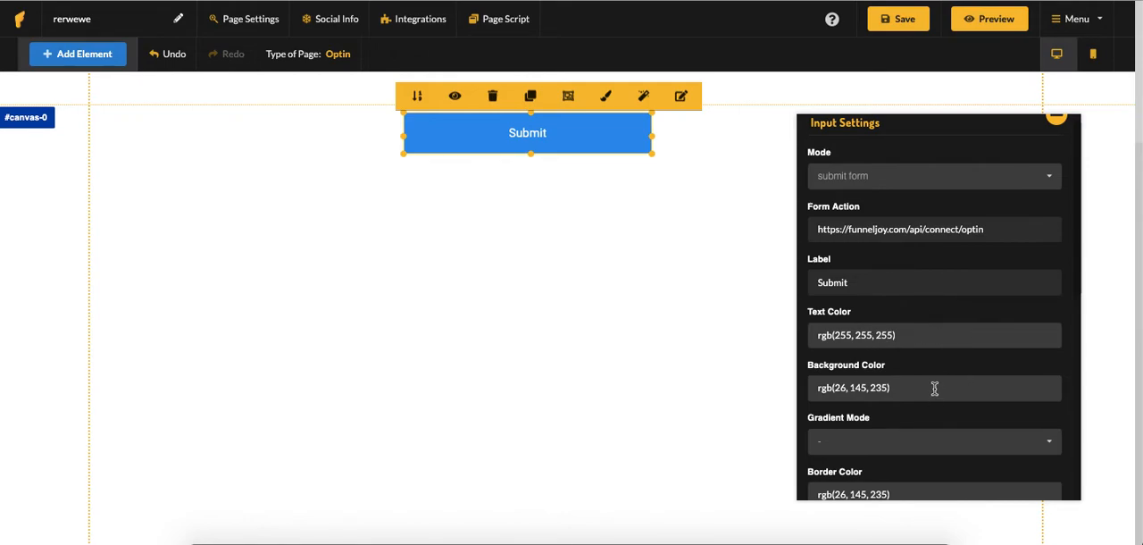
scroll(964, 393, "down", 5)
scroll(903, 266, "down", 1)
scroll(902, 254, "down", 2)
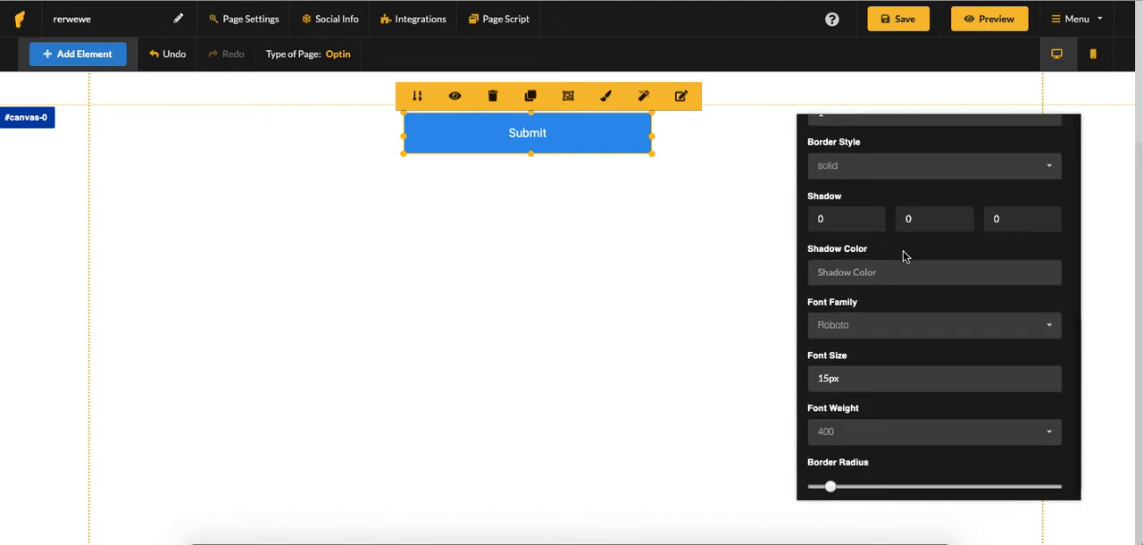
Increase the Submit button's border radius until its ends are fully rounded, and deselect the button
scroll(889, 370, "down", 1)
scroll(889, 370, "down", 1)
left_click_drag(838, 473, 896, 474)
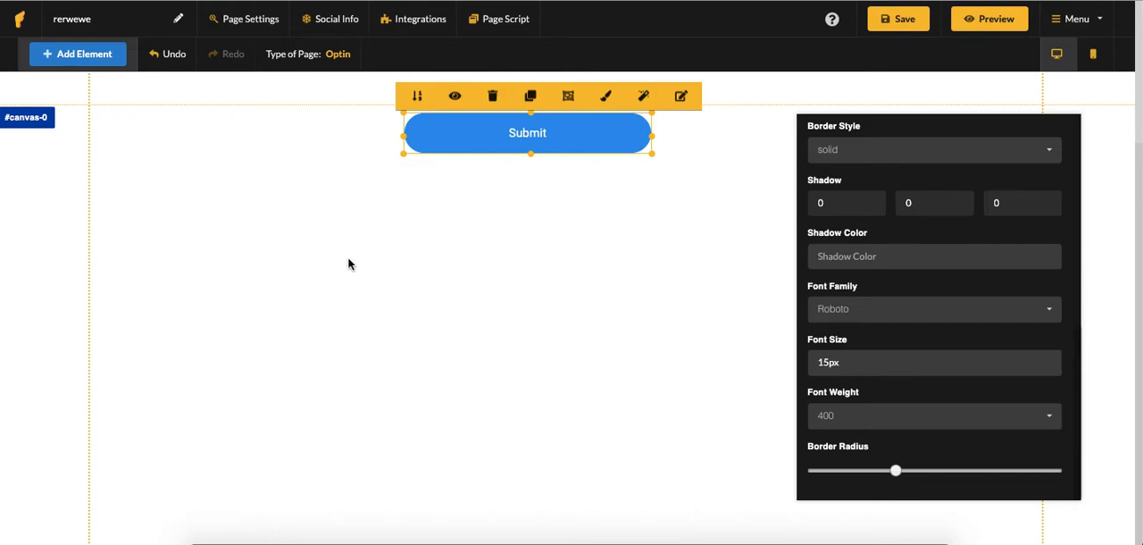
left_click(268, 205)
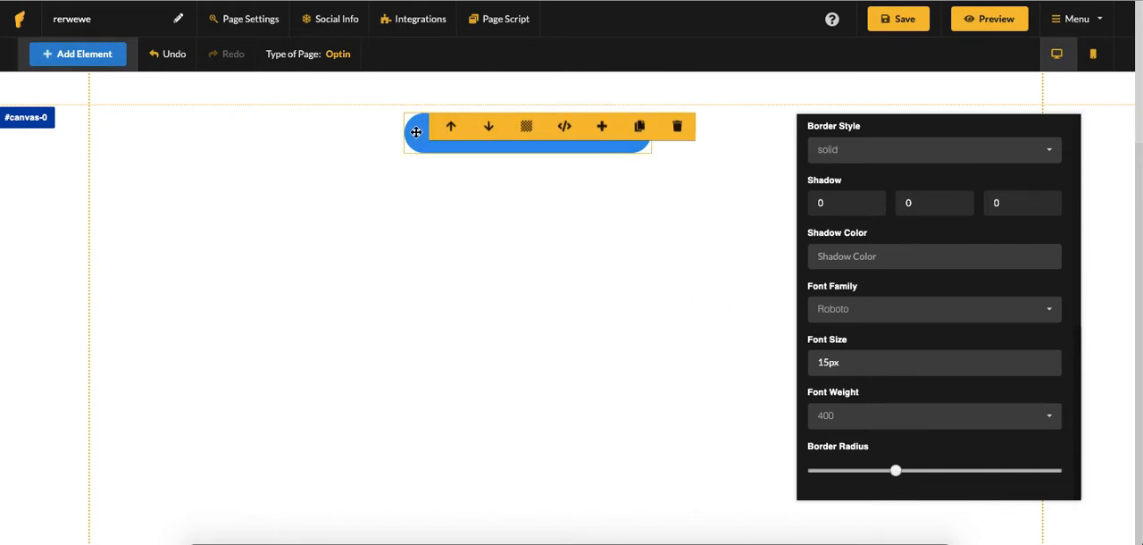
Add a menu bar element to the page and lower the style manager clear of its links
left_click(73, 54)
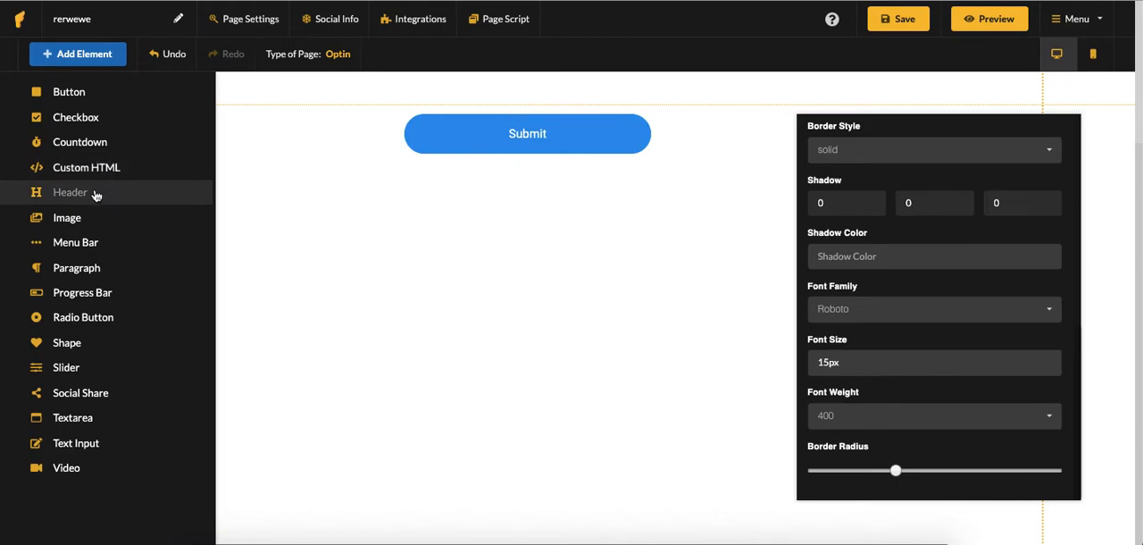
left_click(96, 248)
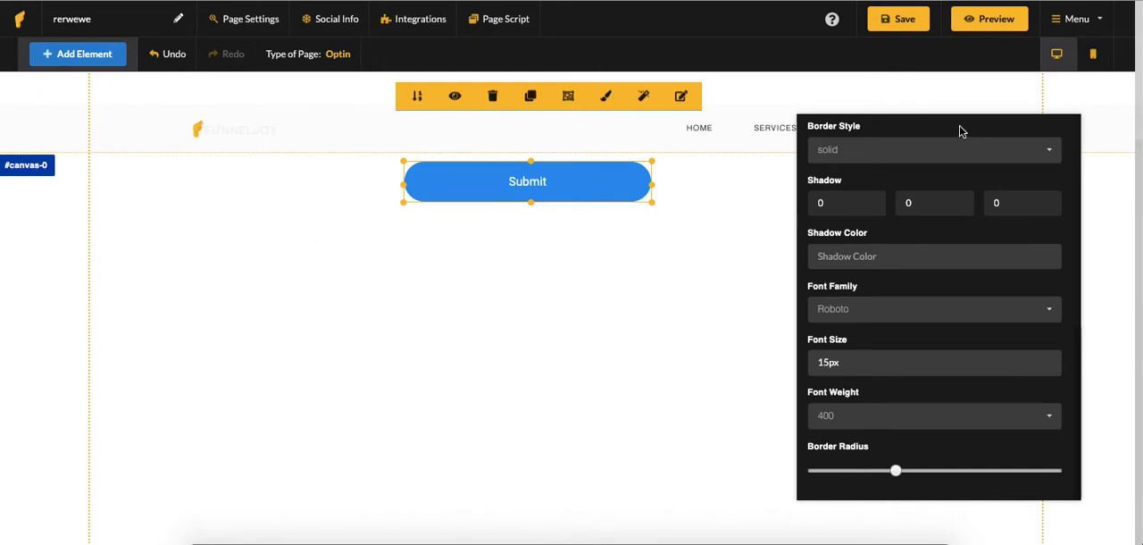
left_click_drag(961, 133, 961, 193)
scroll(886, 245, "up", 5)
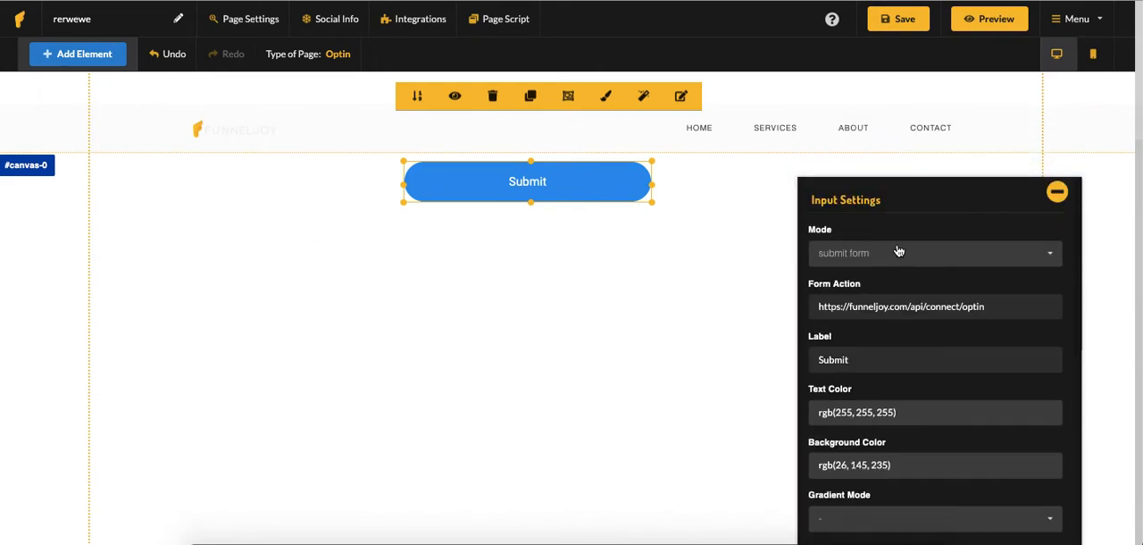
Hide the style manager and move the Submit button down towards the middle of its block
left_click(1059, 190)
left_click_drag(636, 198, 595, 355)
left_click(679, 207)
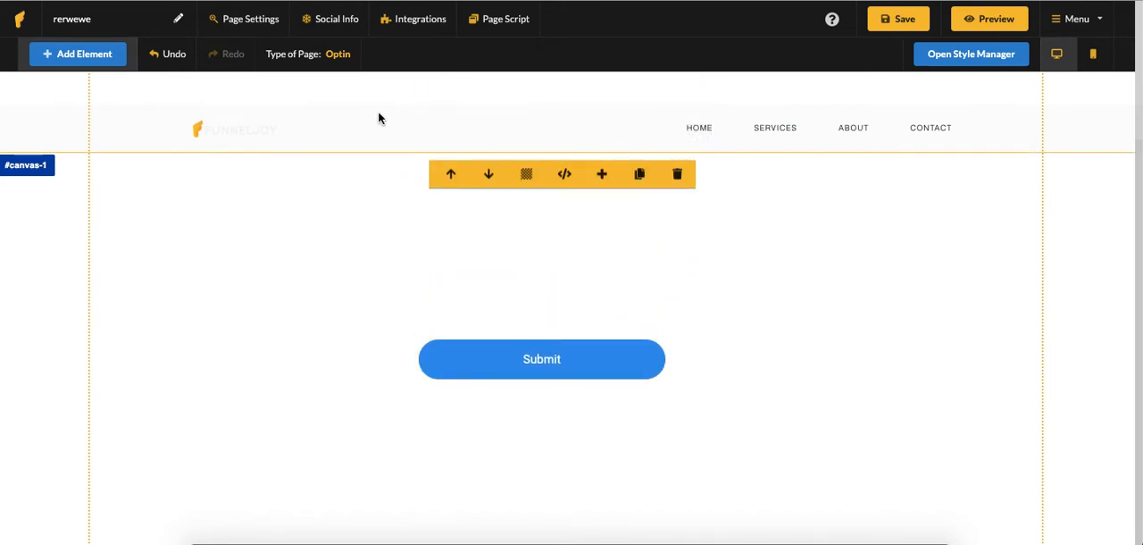
Show the menu bar's settings in the style manager and move the manager up to the canvas's upper edge
left_click(230, 128)
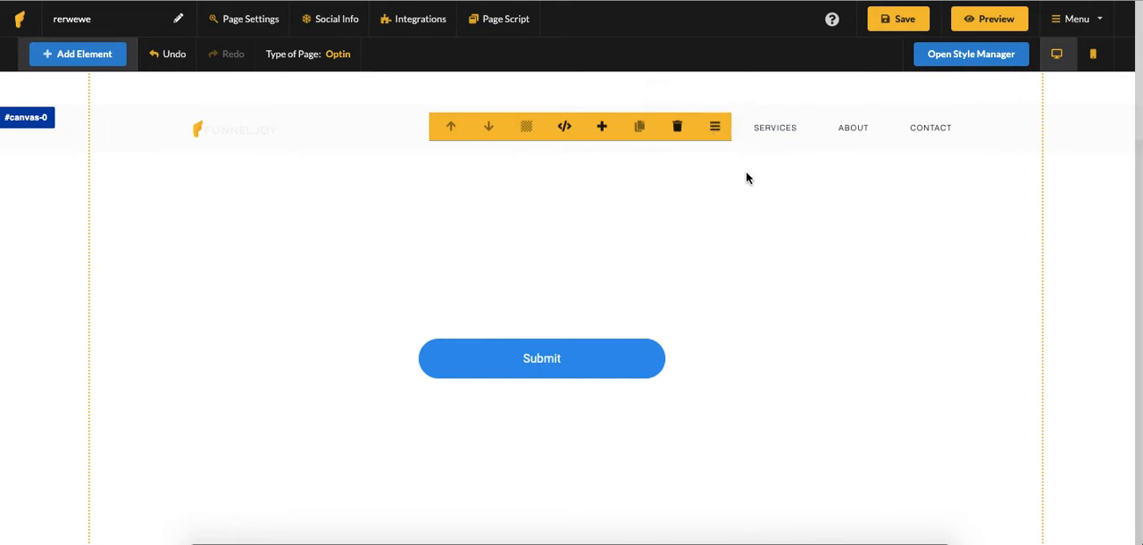
left_click(927, 57)
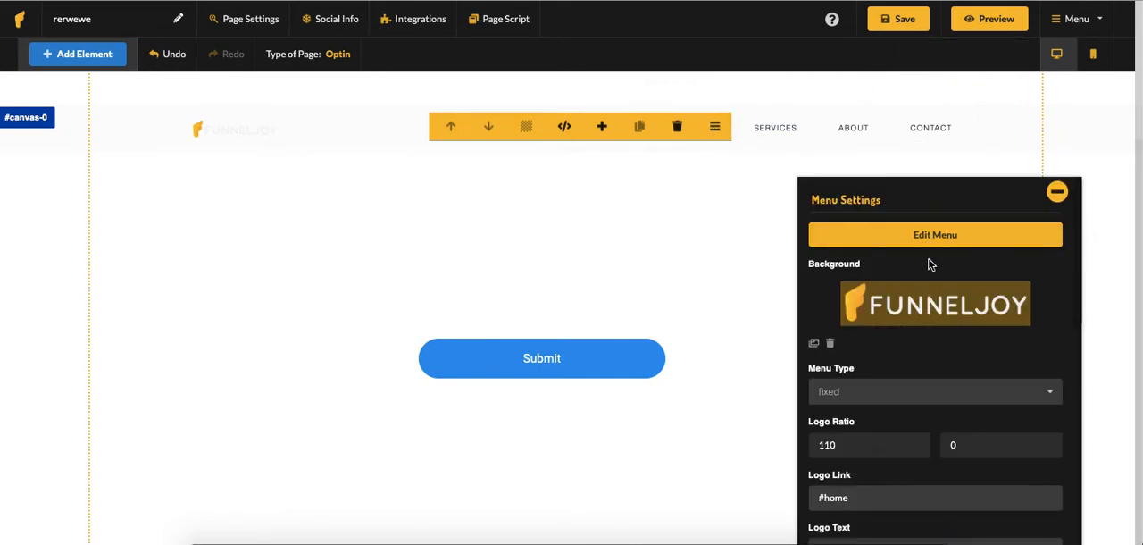
scroll(931, 268, "down", 5)
scroll(936, 273, "up", 5)
left_click_drag(970, 186, 974, 76)
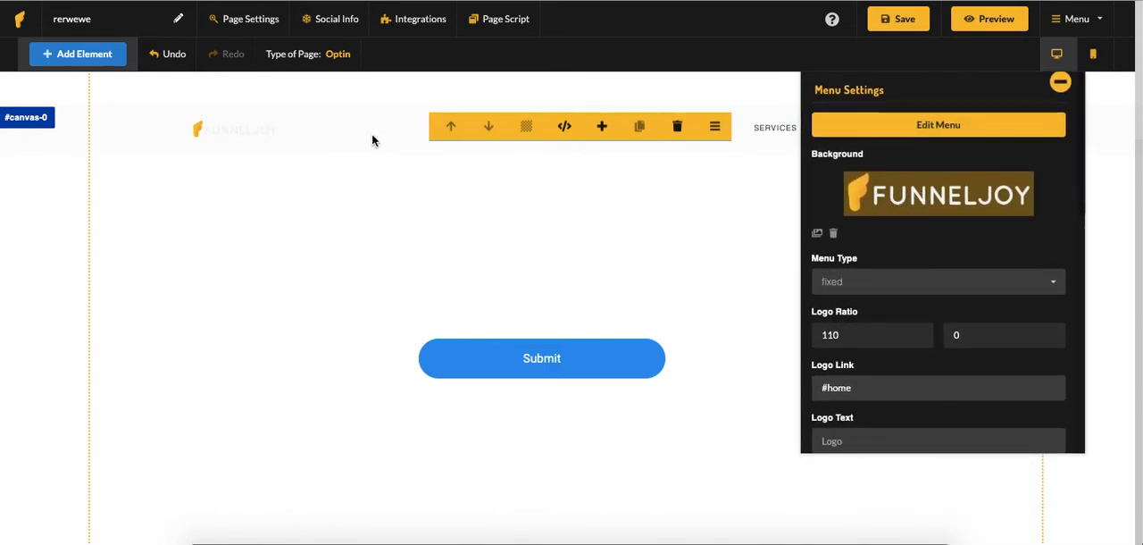
Examine the menu bar's settings and its editable link list, and close the list without changing any link
scroll(898, 184, "down", 5)
scroll(902, 186, "up", 4)
scroll(904, 185, "up", 2)
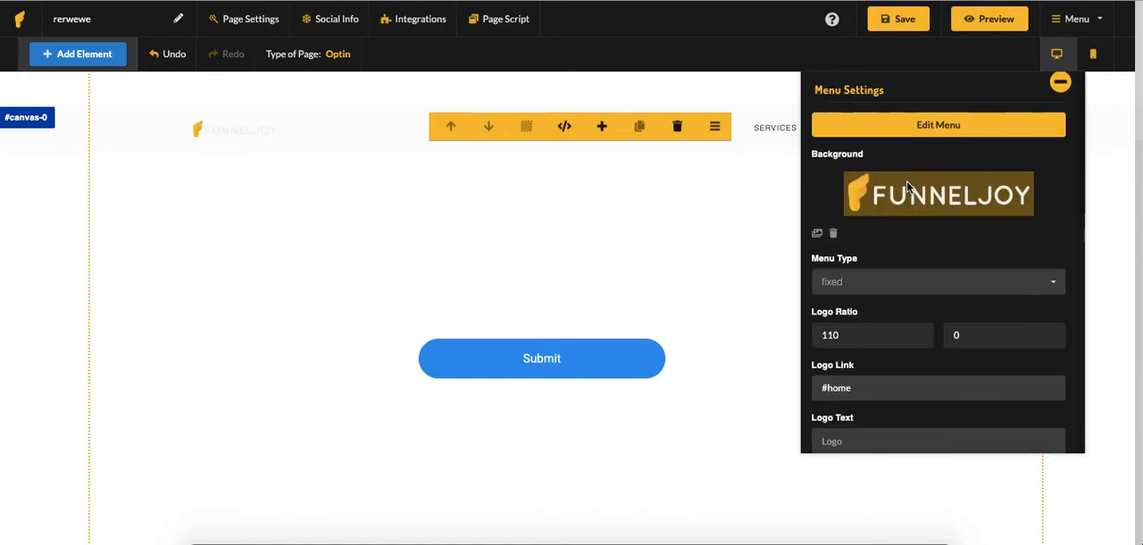
left_click(937, 125)
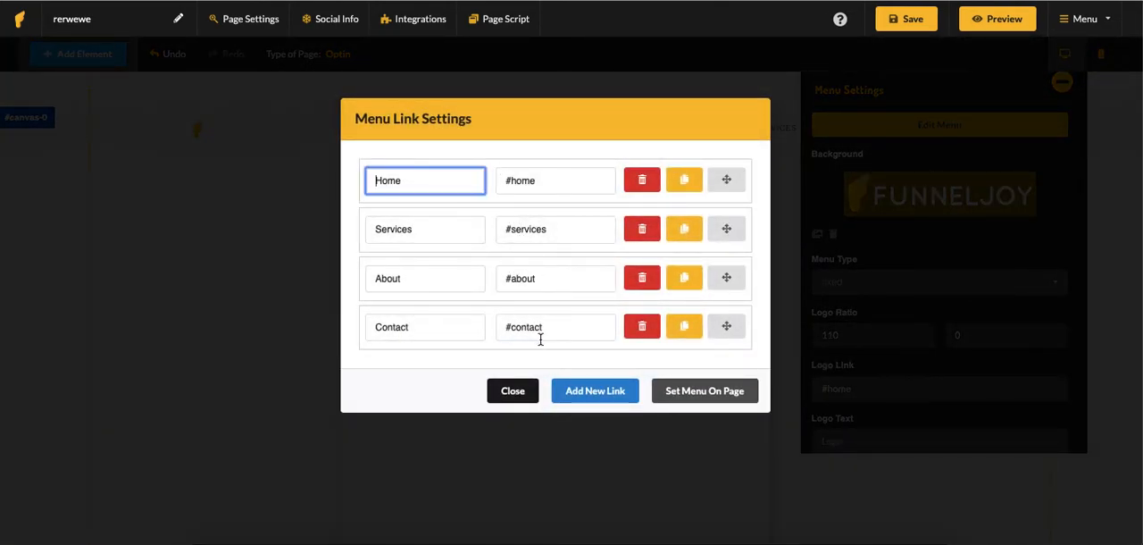
left_click(521, 394)
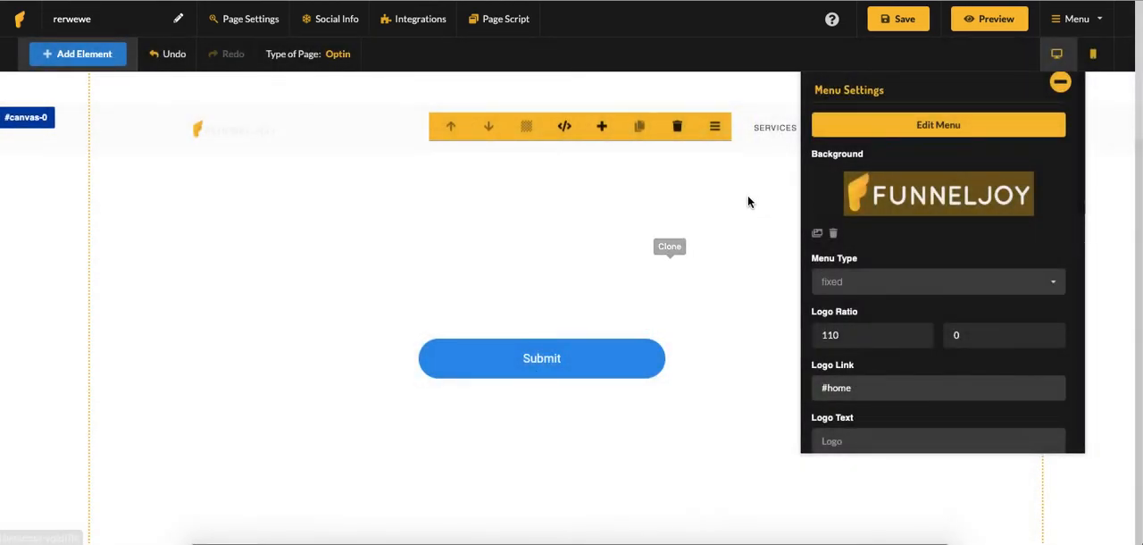
Add a social share element and place it between the menu bar and the Submit button
left_click(75, 55)
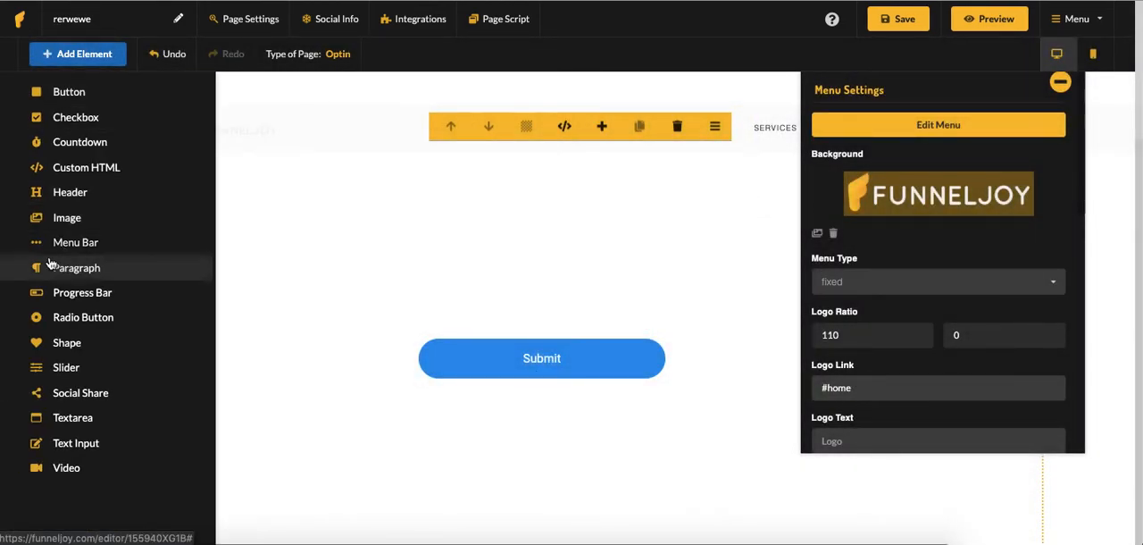
left_click(88, 401)
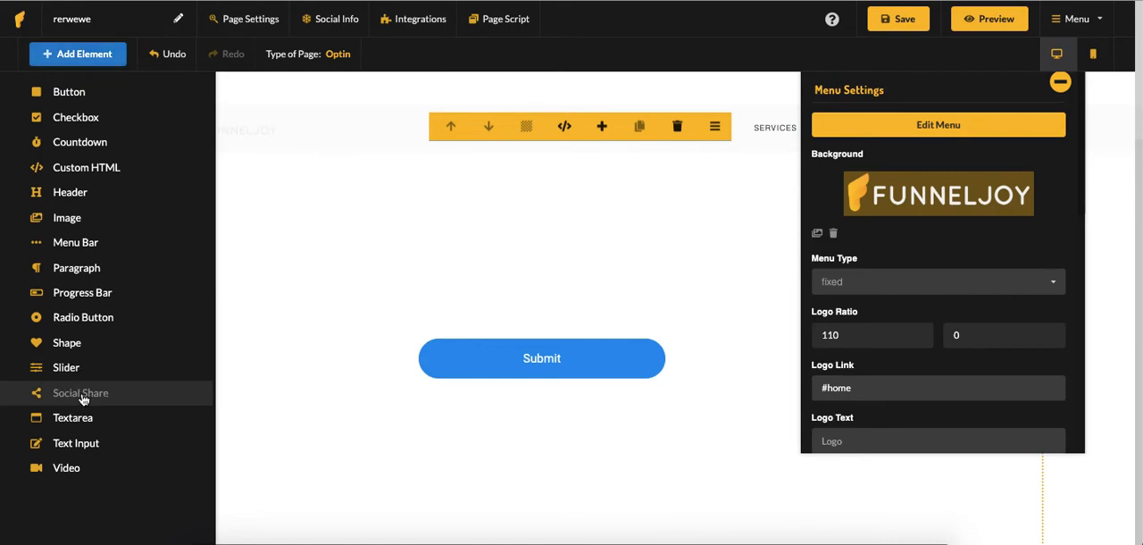
scroll(206, 393, "down", 5)
scroll(211, 390, "up", 5)
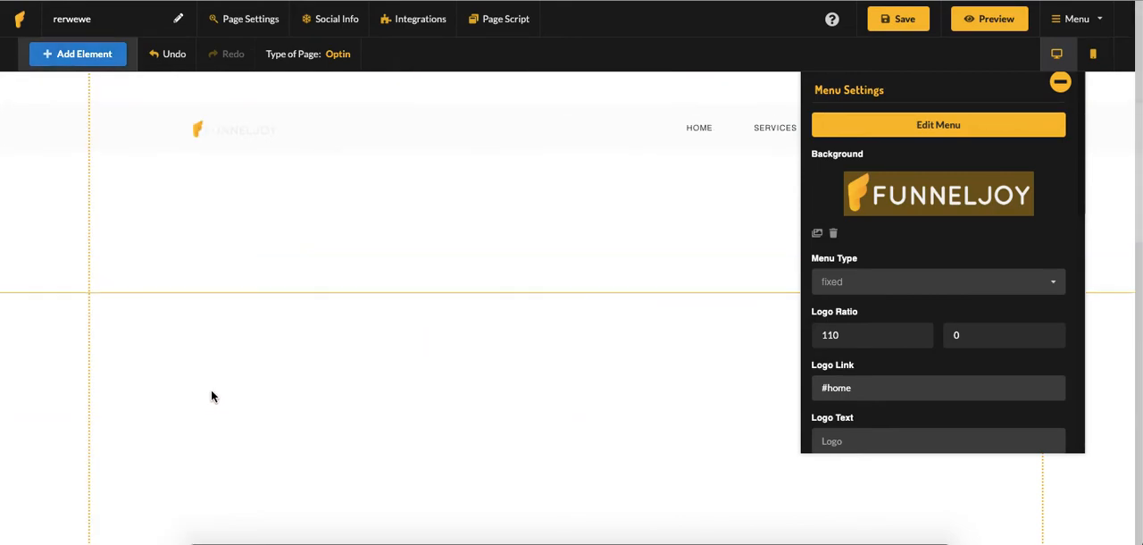
scroll(220, 364, "down", 1)
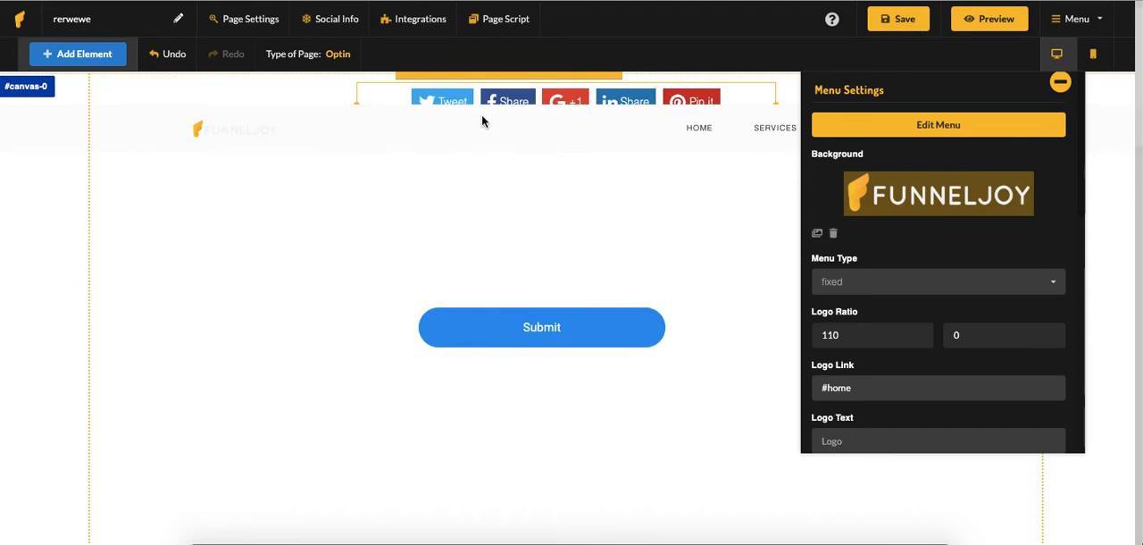
left_click_drag(482, 103, 357, 285)
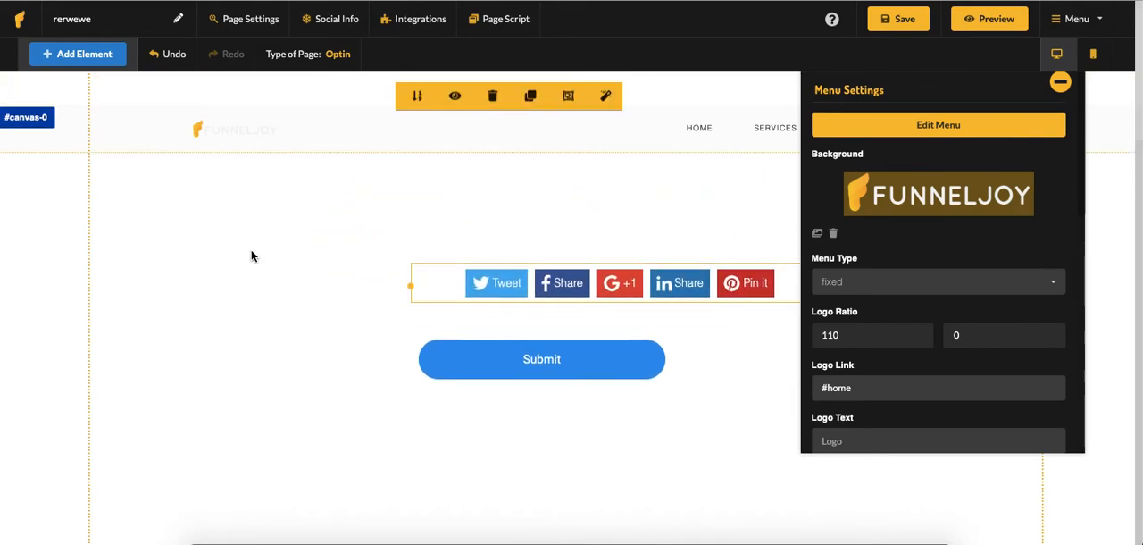
left_click_drag(654, 287, 478, 256)
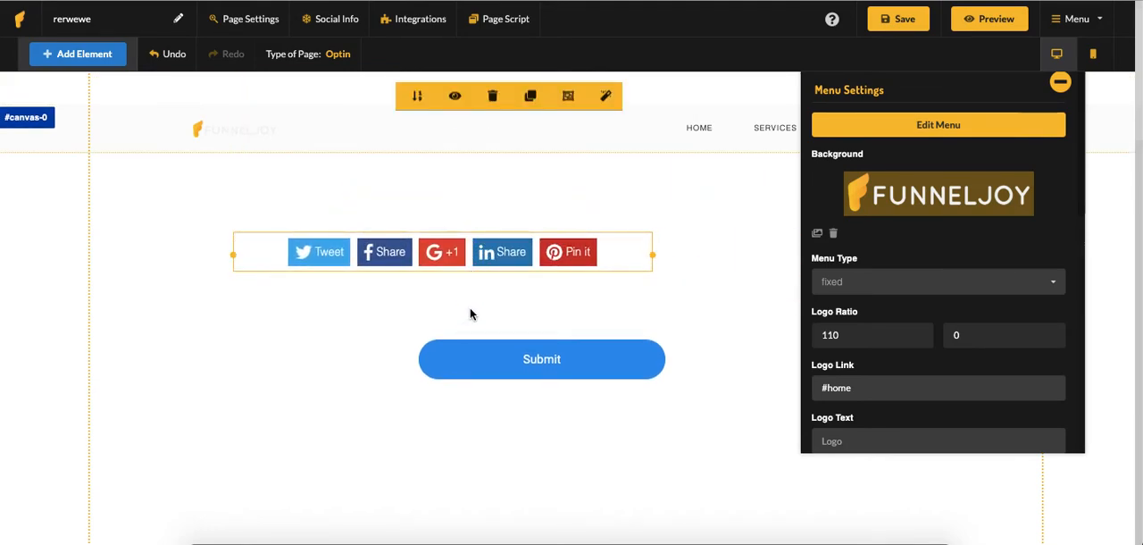
Open the social share element's animation settings and move the style manager slightly lower
left_click(510, 252)
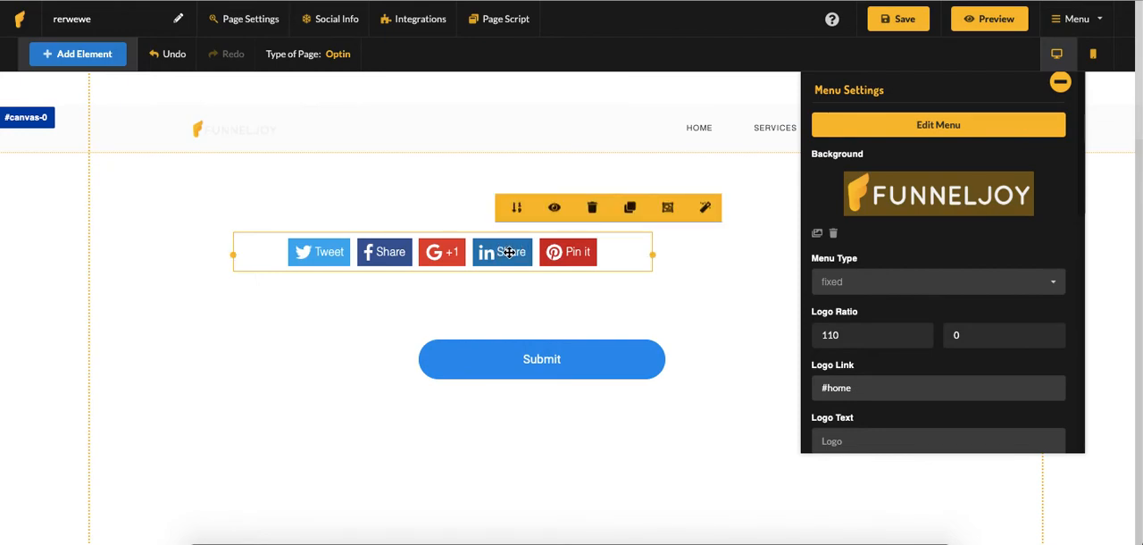
left_click(706, 209)
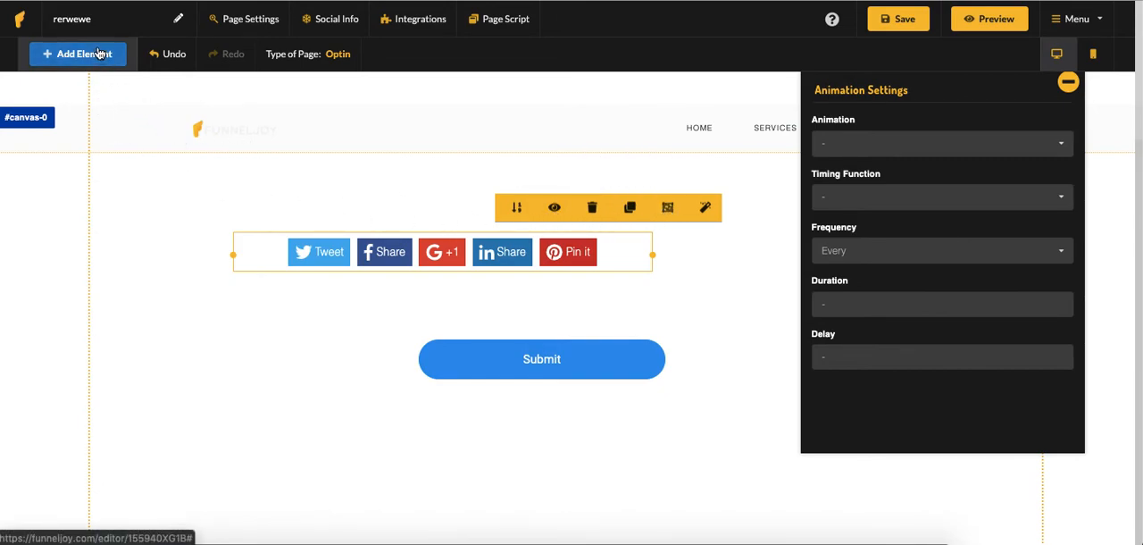
left_click_drag(950, 100, 965, 138)
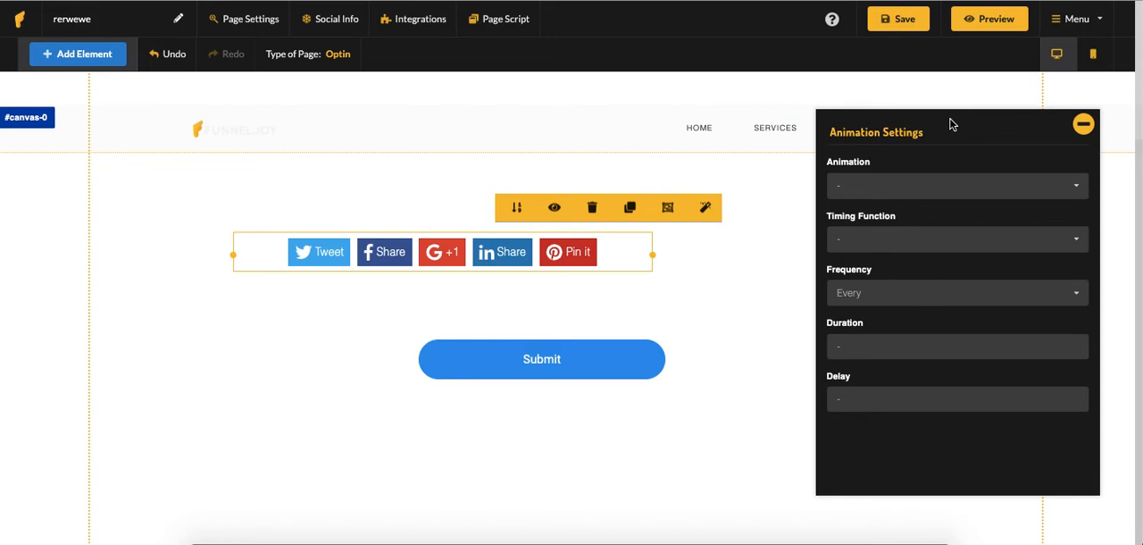
Add a shape element to the empty block below the one holding the Submit button
left_click(64, 56)
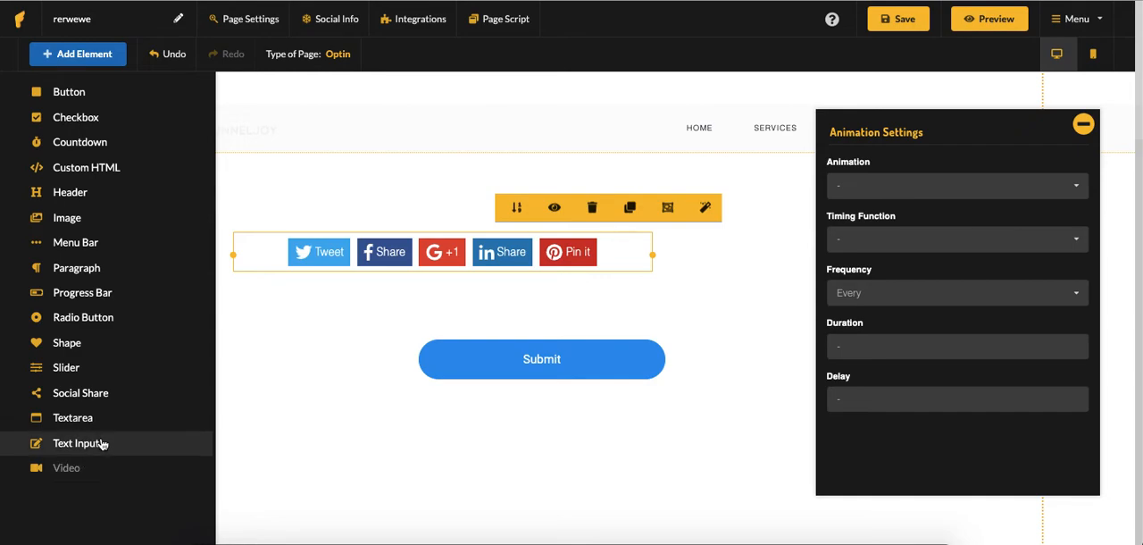
left_click(295, 201)
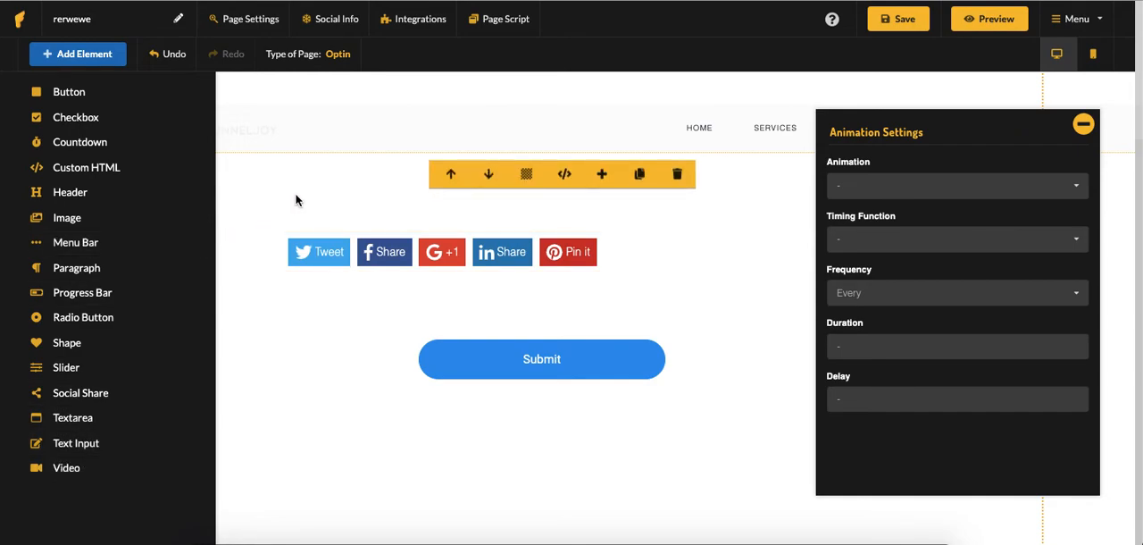
left_click_drag(365, 180, 372, 186)
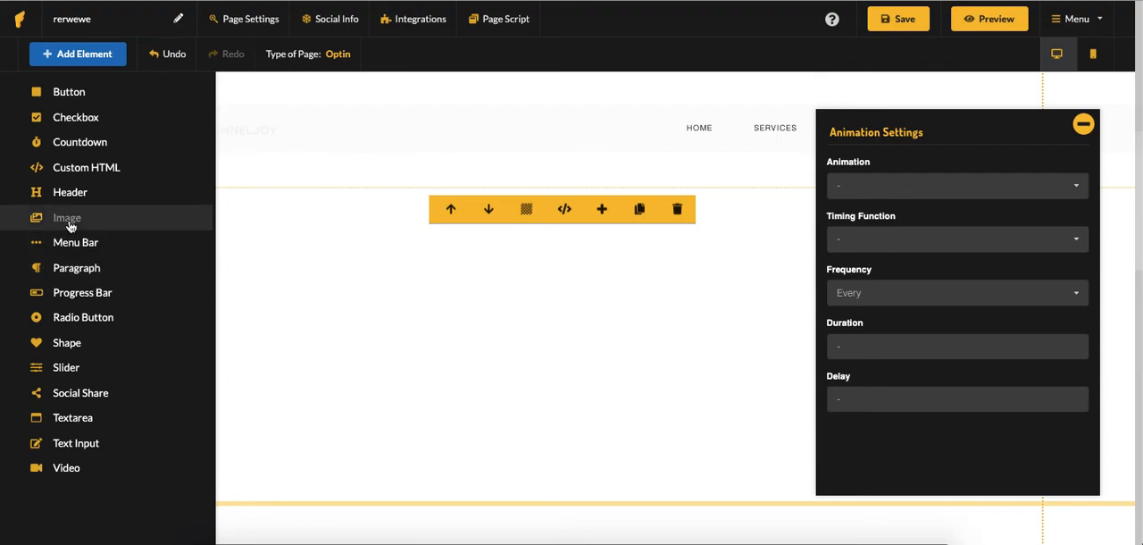
left_click(71, 344)
left_click(388, 197)
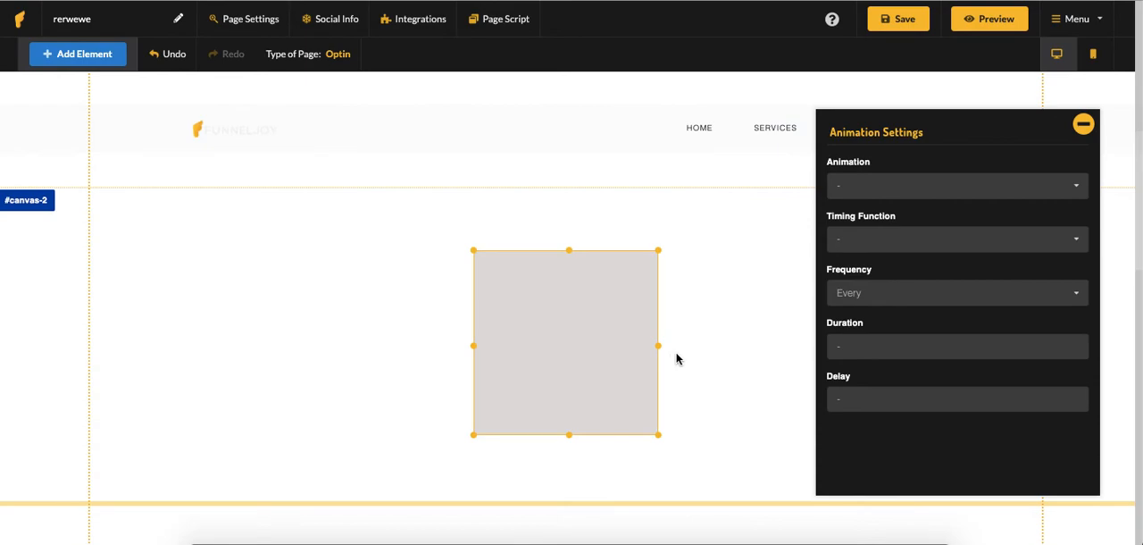
Check the Submit button's block above the shape, and show the list of elements available for the page
scroll(533, 314, "up", 4)
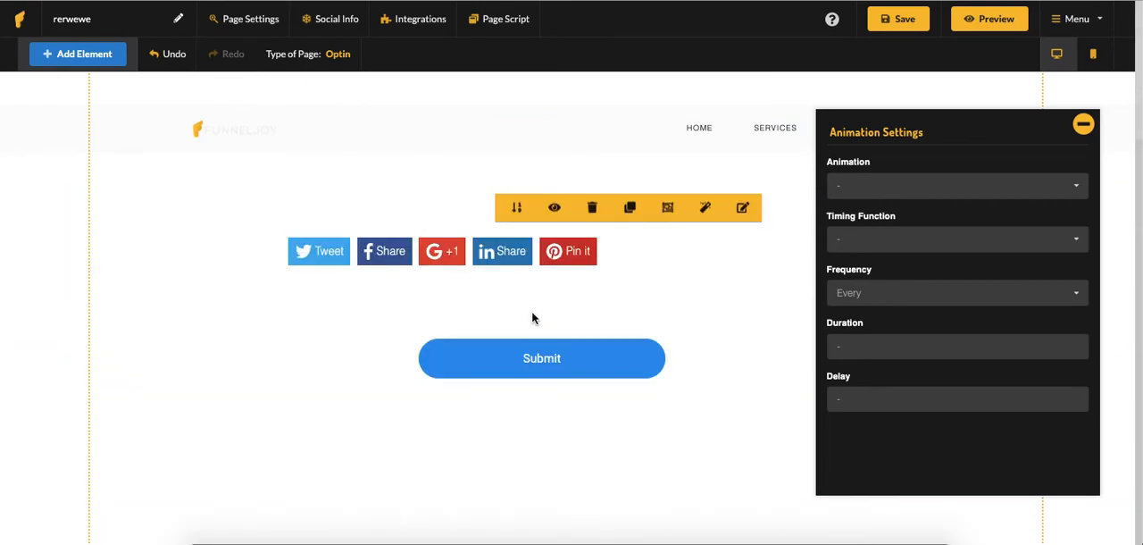
scroll(533, 314, "down", 5)
key("Delete")
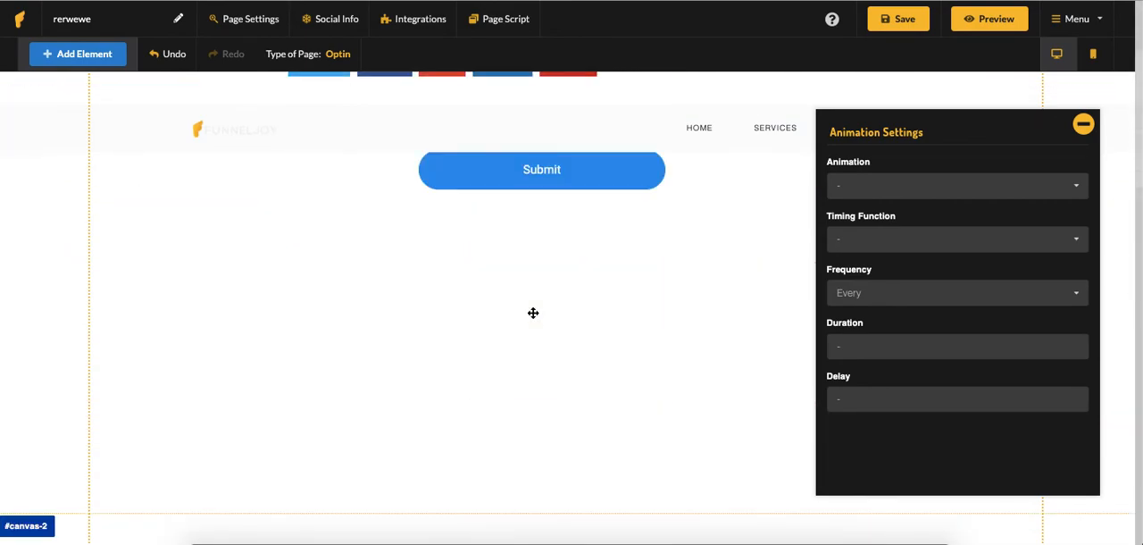
left_click(95, 64)
key("ctrl+z")
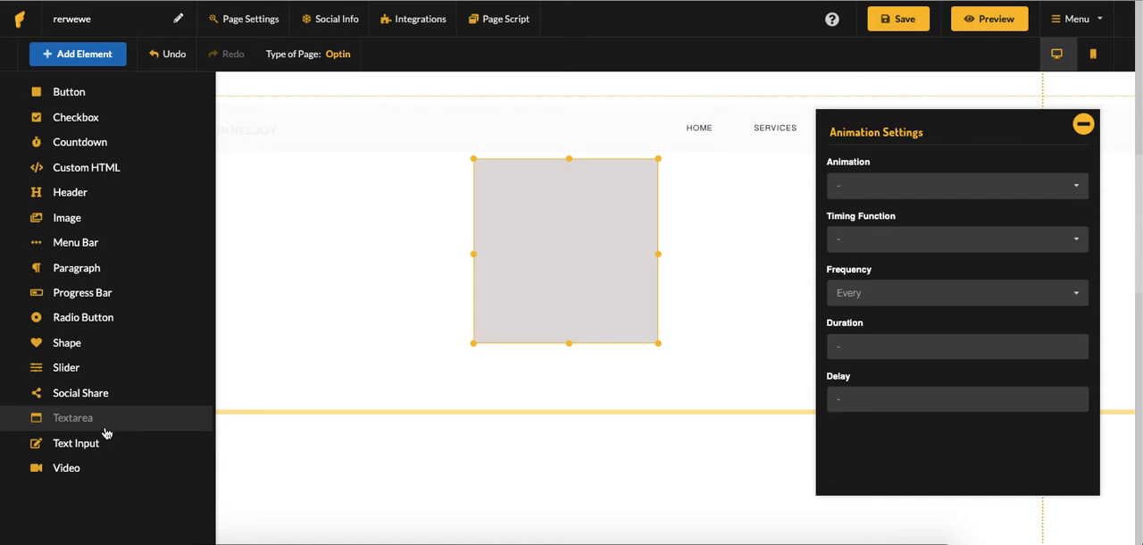
Move the gray shape close to the upper edge of its block, horizontally centered below the Submit button
left_click_drag(570, 245, 334, 266)
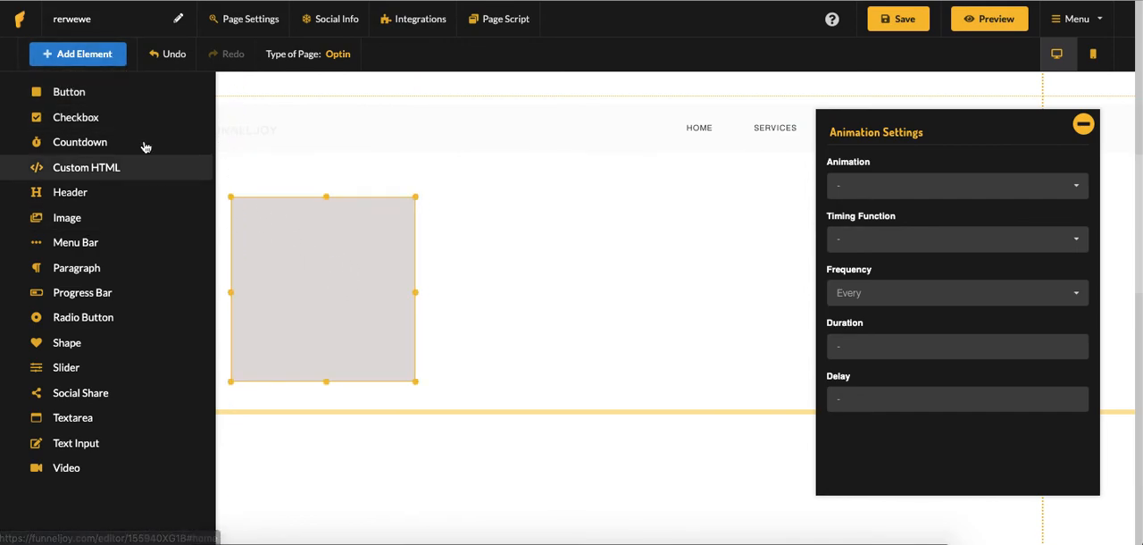
left_click_drag(303, 272, 396, 312)
left_click(93, 56)
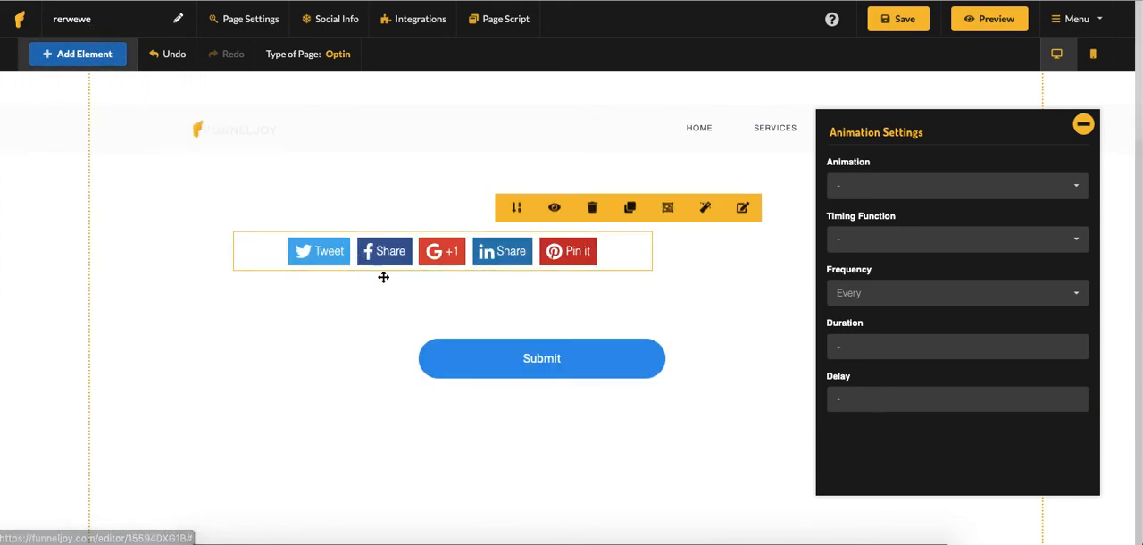
left_click_drag(277, 364, 544, 343)
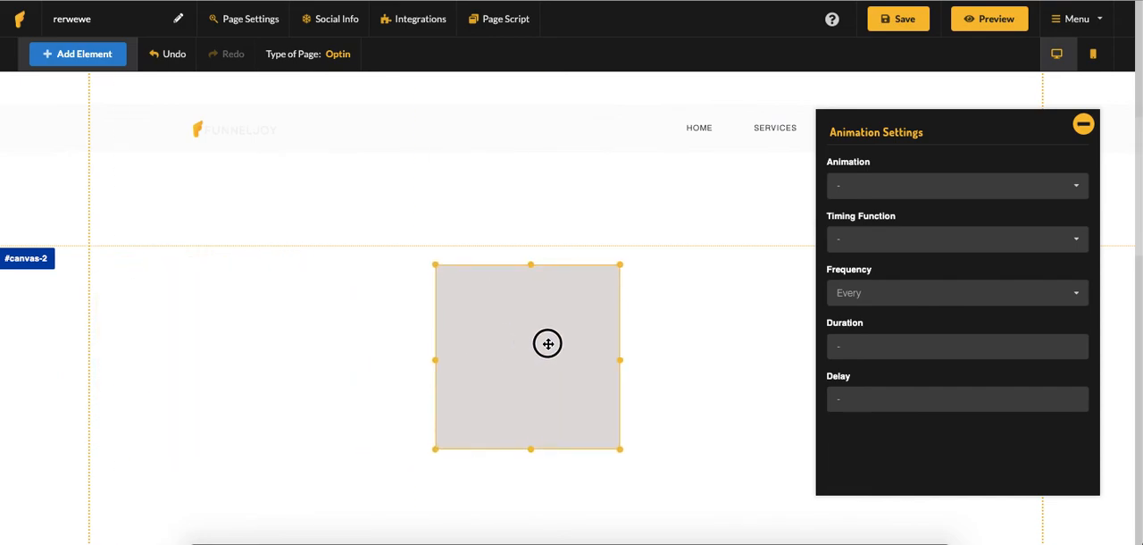
Show the element list again, open the shape's settings and look through its color, border, shadow, opacity and background image options
left_click(89, 61)
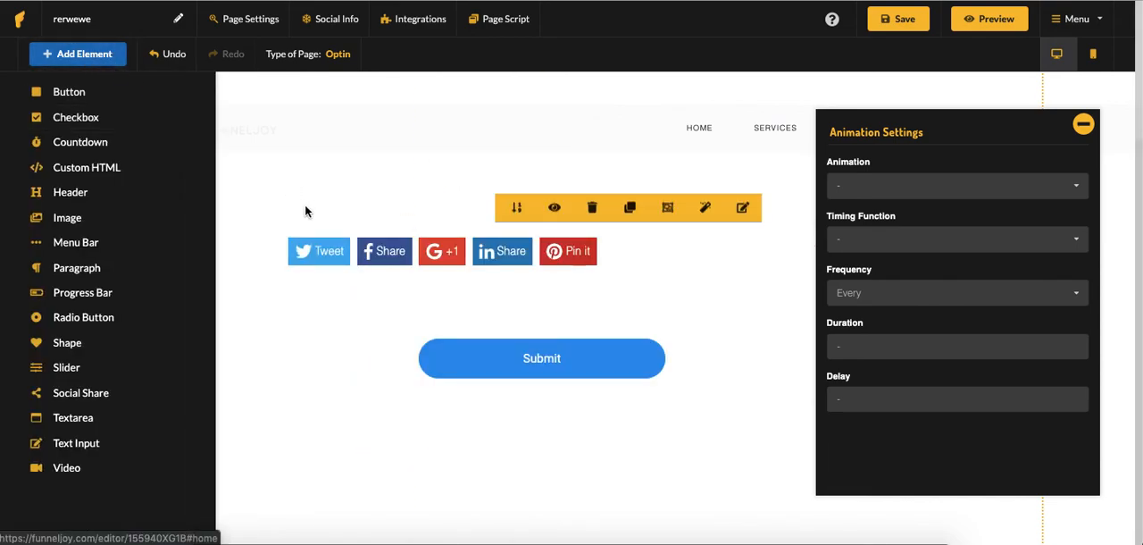
scroll(422, 240, "down", 7)
scroll(379, 261, "up", 3)
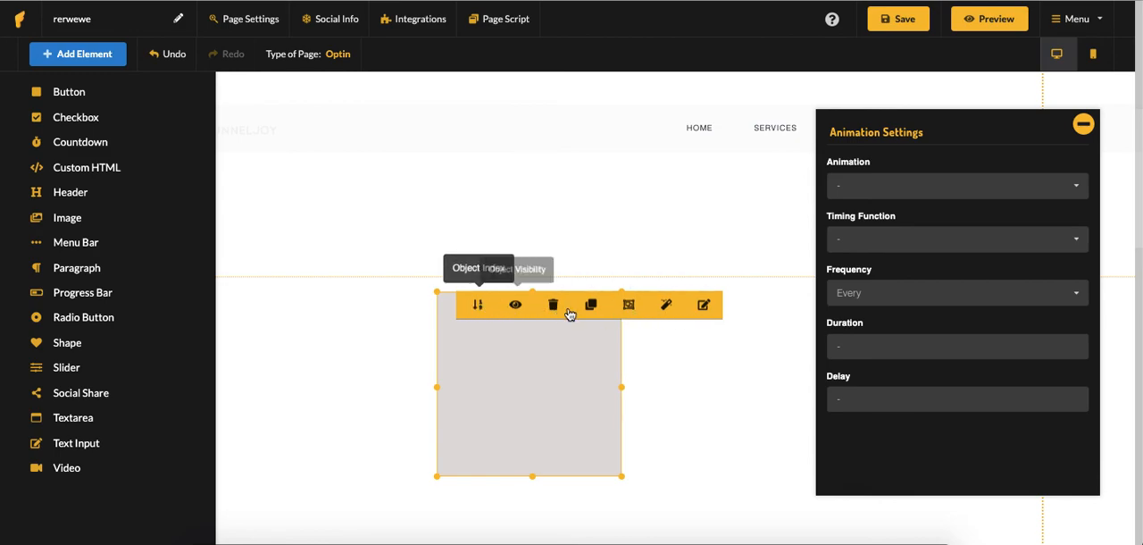
left_click(704, 307)
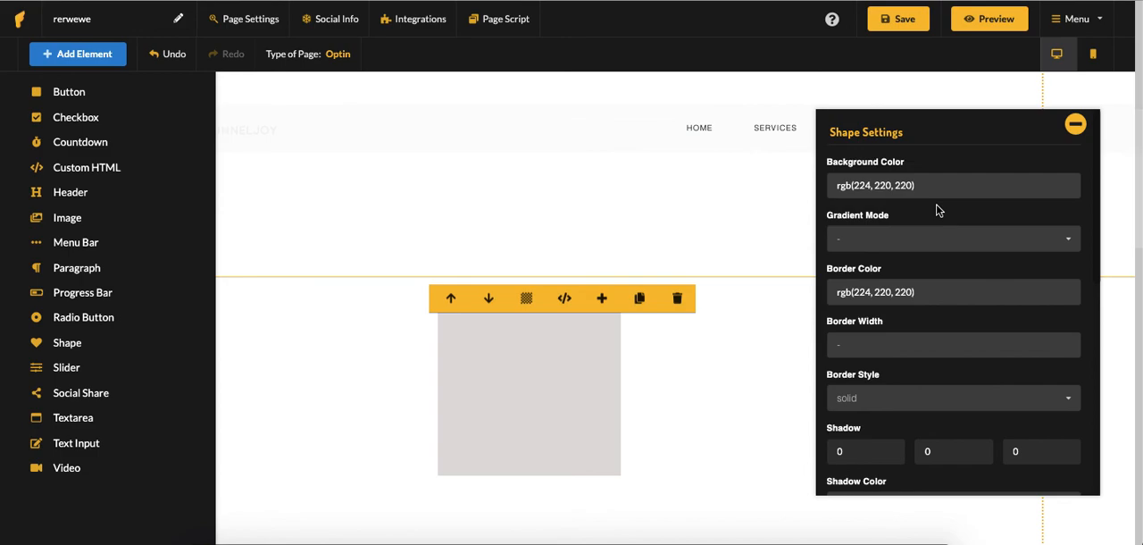
scroll(939, 223, "down", 5)
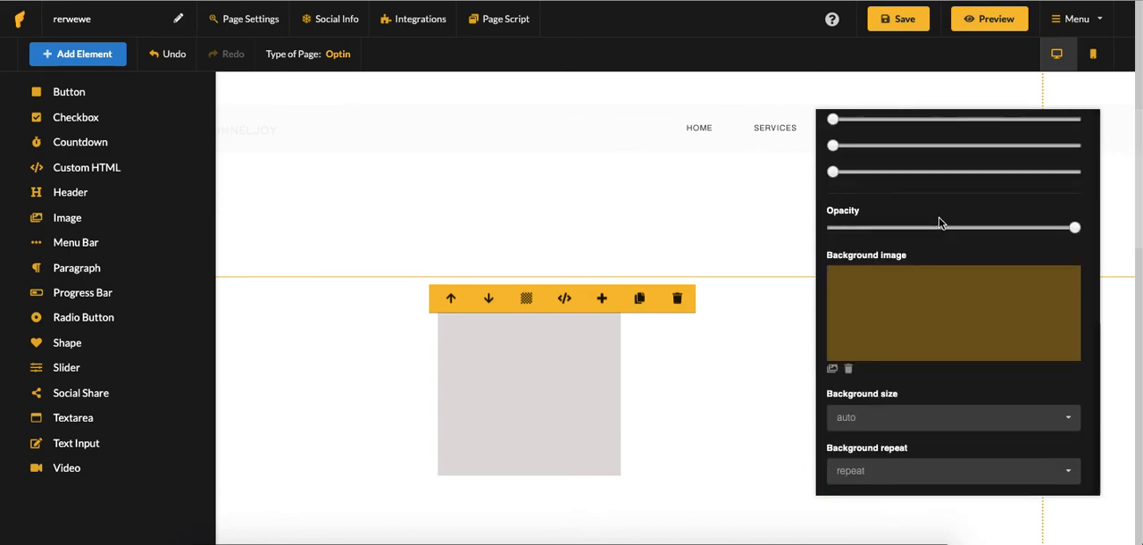
scroll(939, 223, "up", 5)
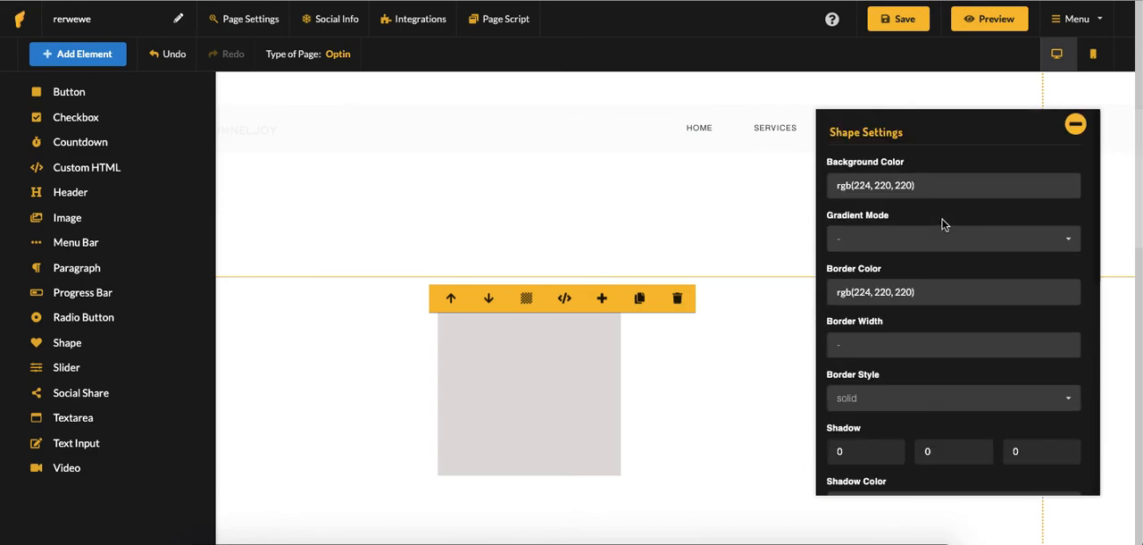